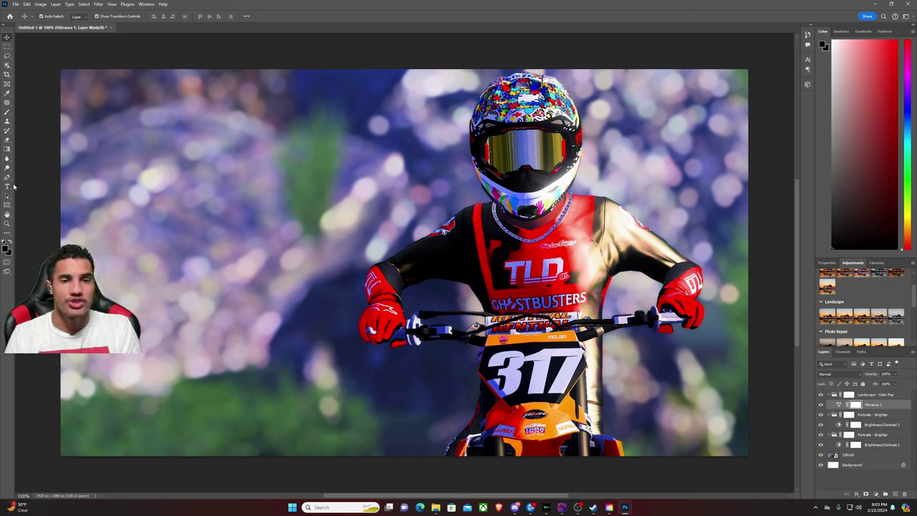
Step: Add the title text "THOUGHT WE FORGOT?!" over the blurred background beside the rider
left_click(7, 186)
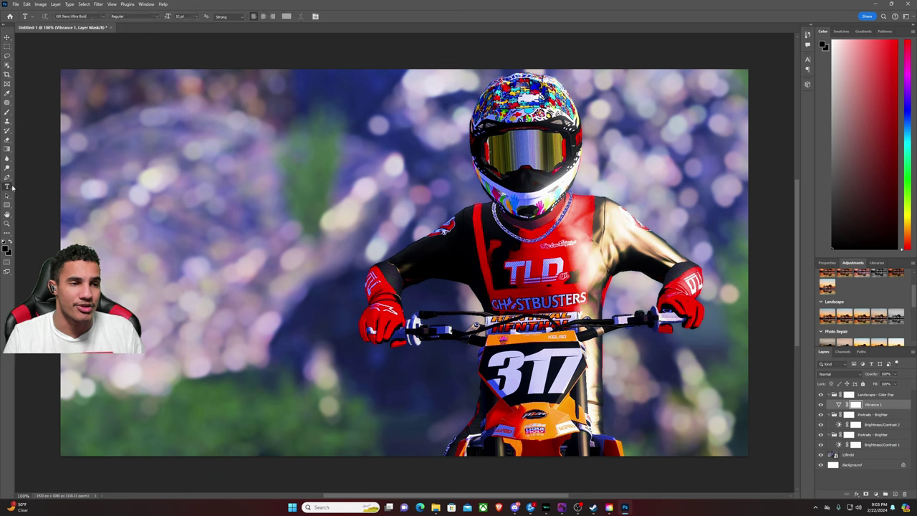
left_click(134, 145)
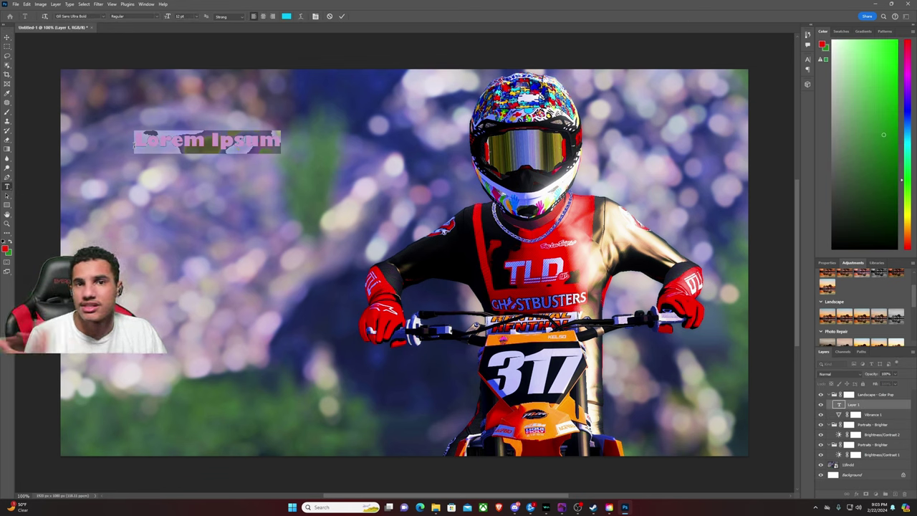
type("THOUGHT WE FO")
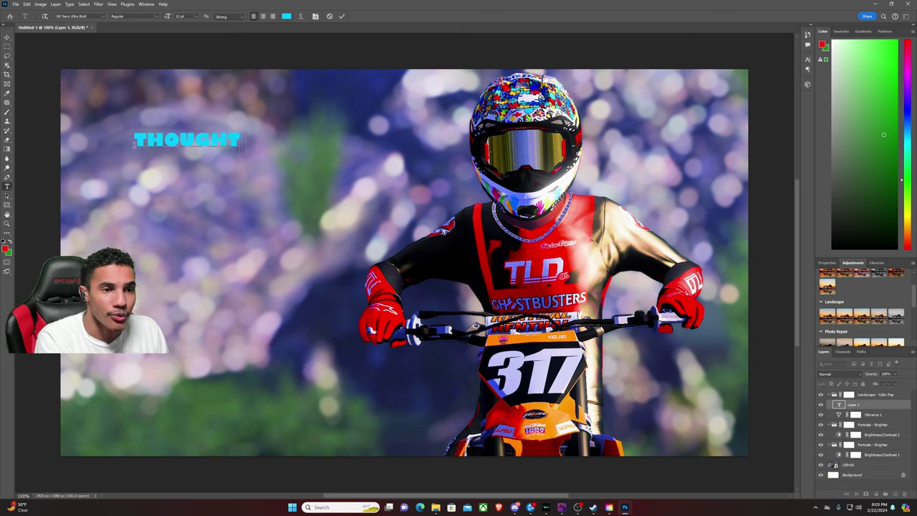
key("BackSpace")
key("BackSpace")
type("FORGOT?")
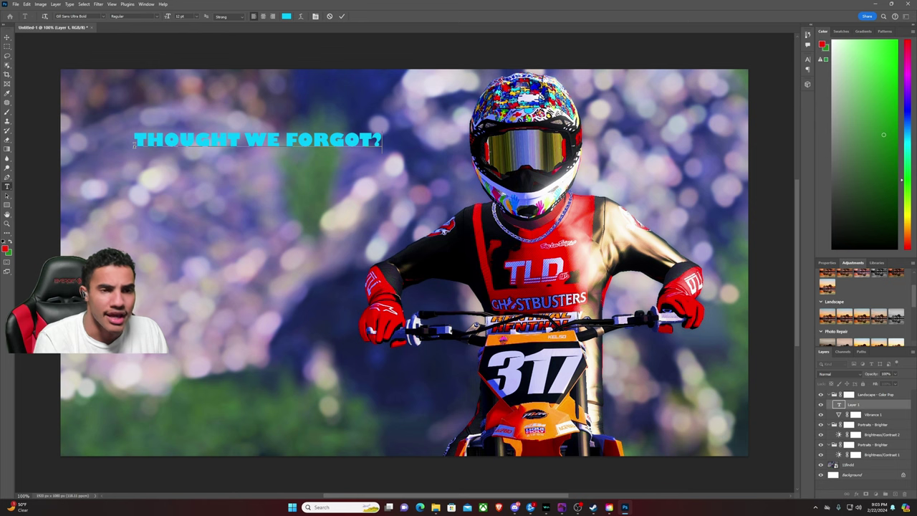
type("!")
Step: Enlarge the title text and tilt it upward so it spans the area beside the rider's helmet
left_click(7, 37)
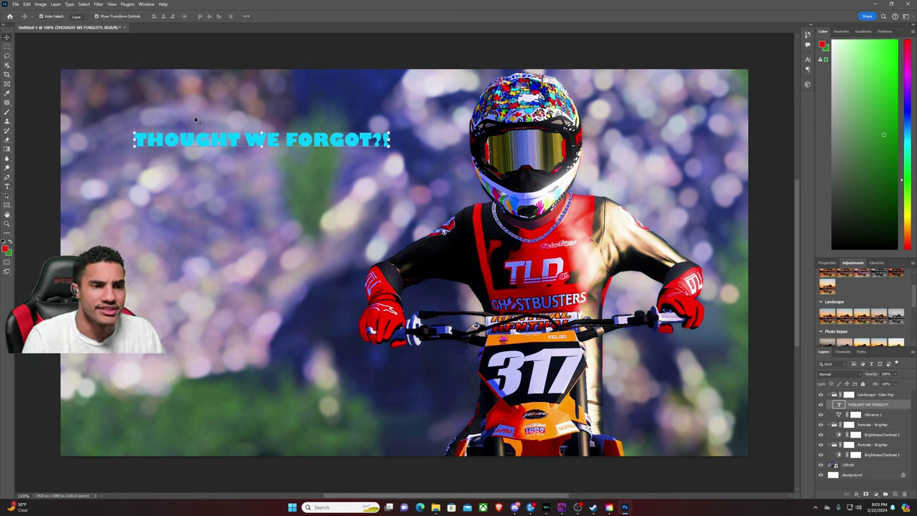
left_click_drag(262, 132, 277, 105)
left_click_drag(562, 105, 334, 154)
key("Return")
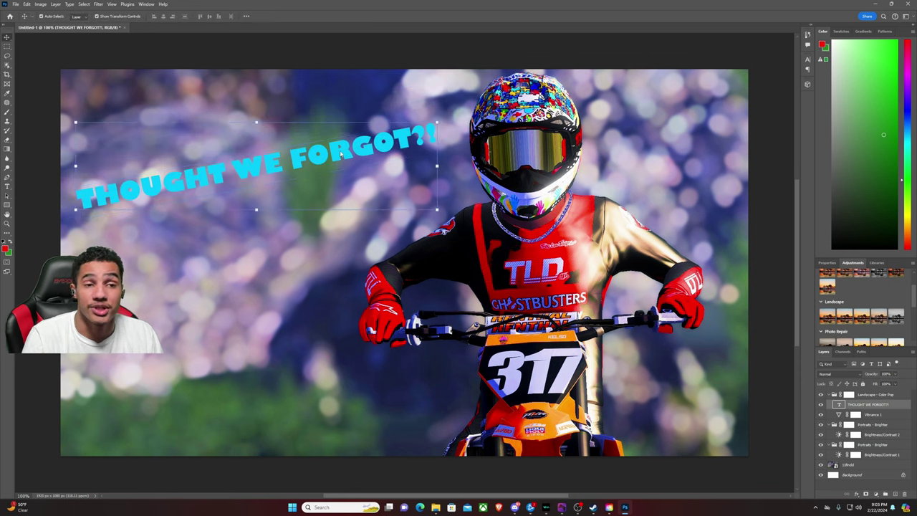
Step: Change the color of the whole title text to white
double_click(341, 154)
left_click(827, 263)
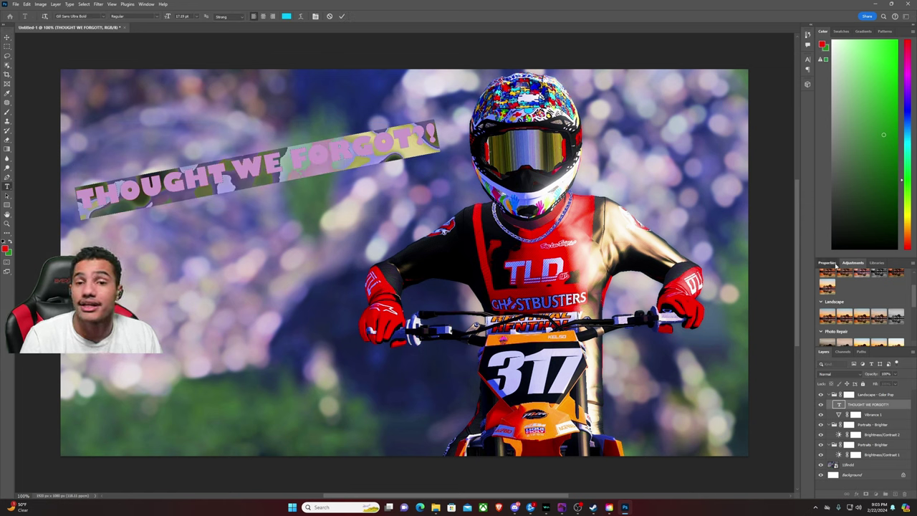
left_click(879, 335)
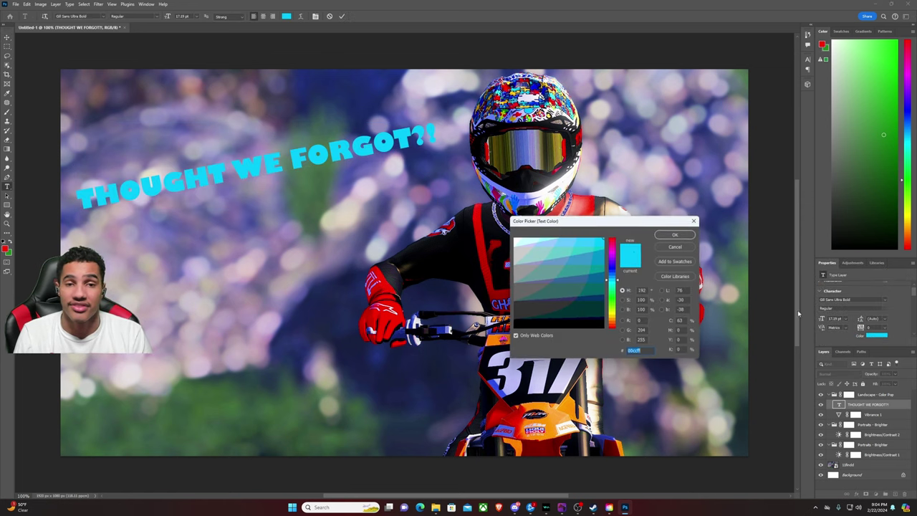
left_click(514, 240)
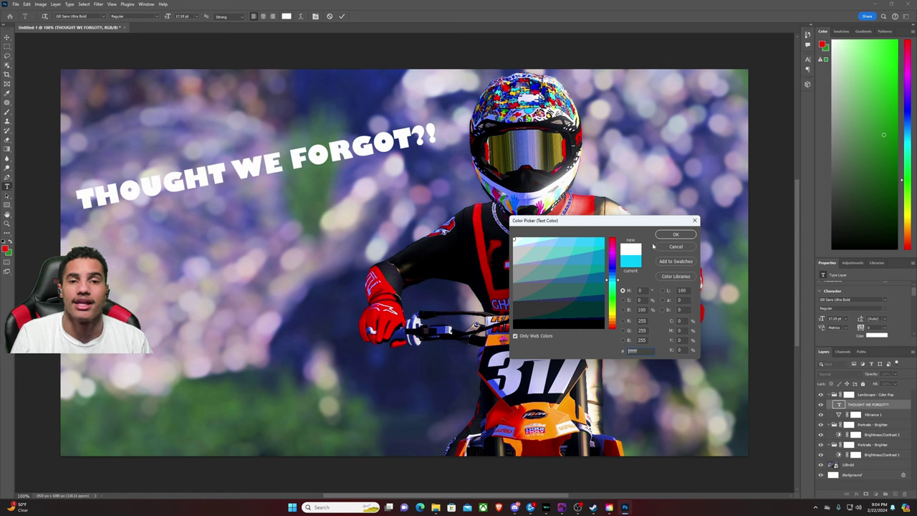
left_click(676, 234)
Step: Add Stroke and Bevel & Emboss effects to the title text and scale it up to about 108%
left_click(866, 407)
key("v")
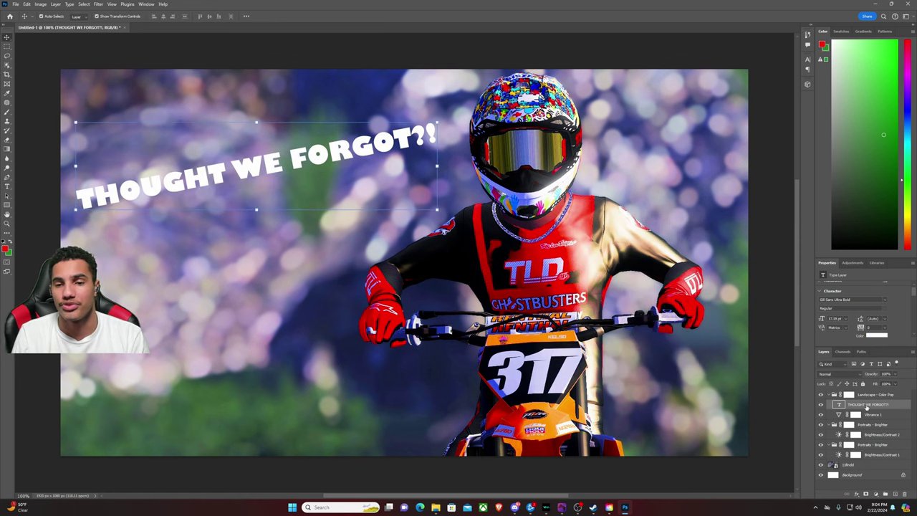
right_click(867, 405)
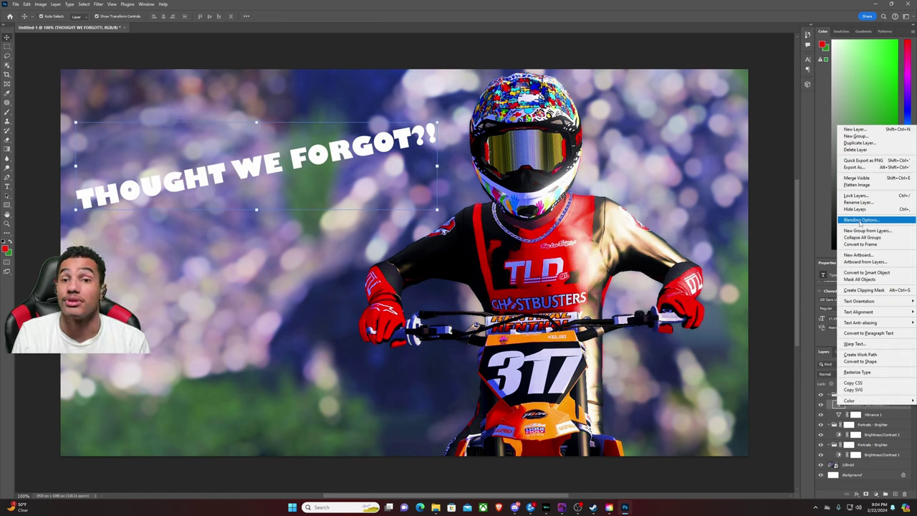
left_click(860, 222)
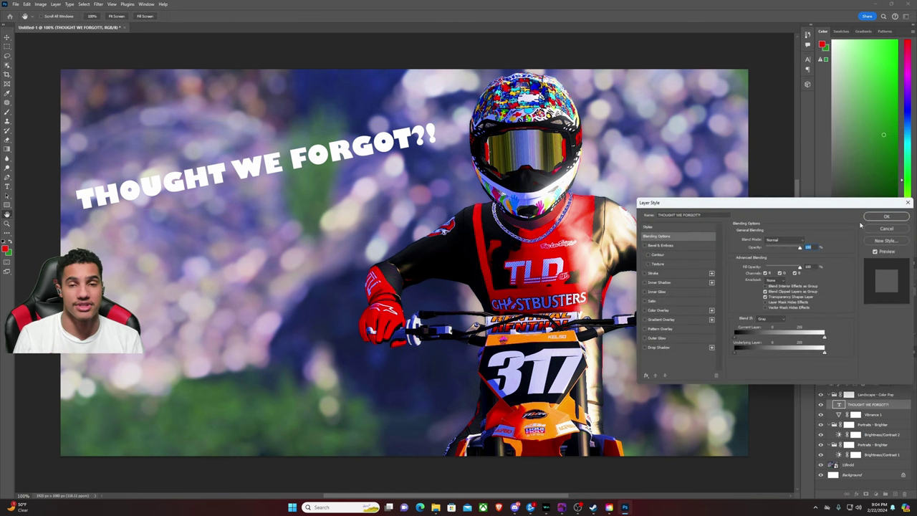
left_click(644, 273)
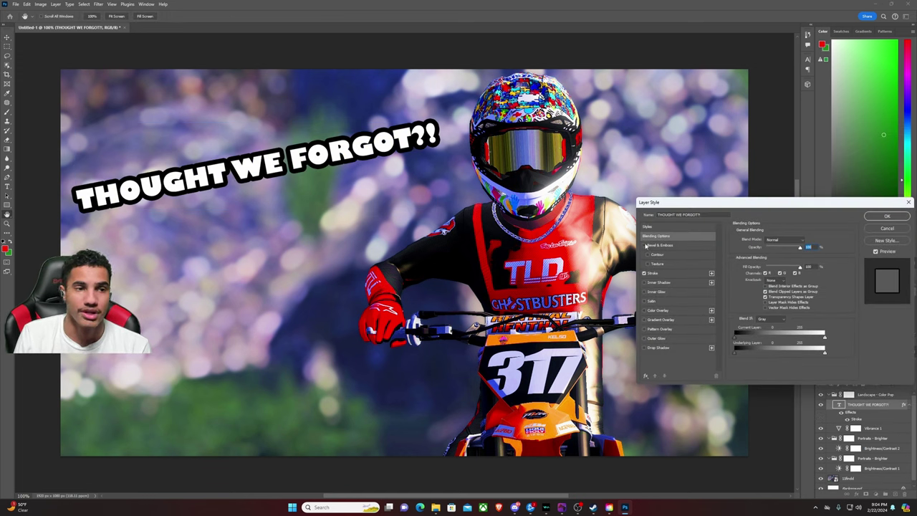
left_click(644, 245)
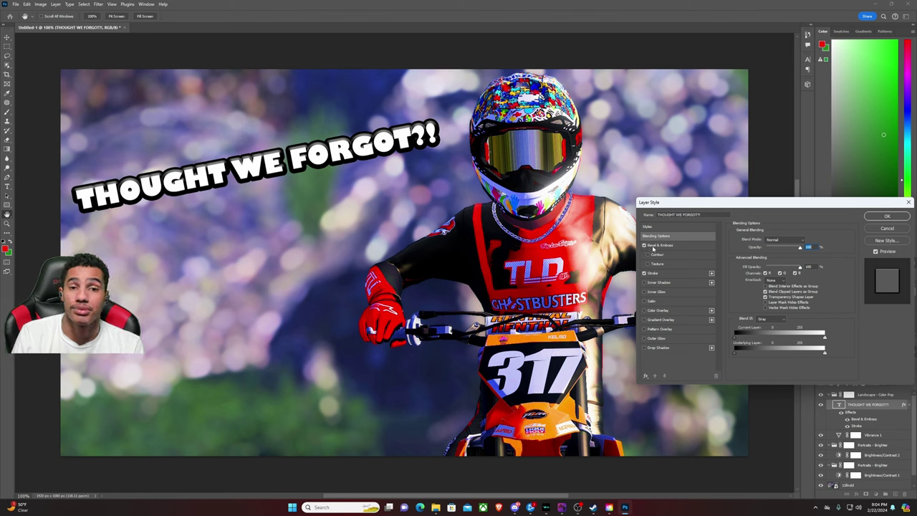
left_click(657, 247)
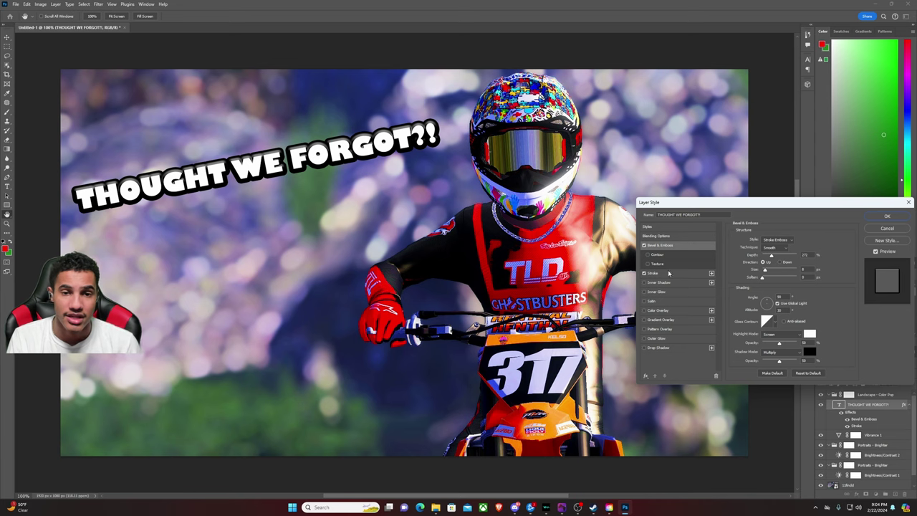
left_click(668, 273)
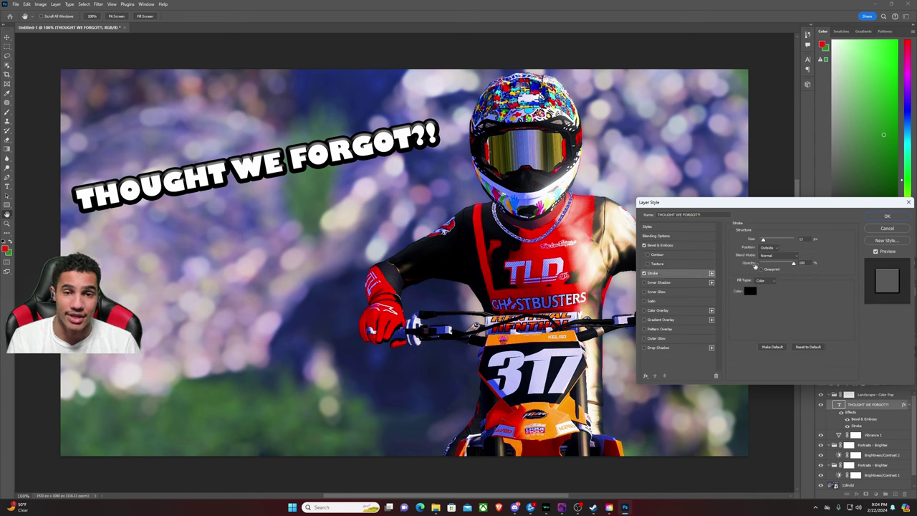
left_click_drag(762, 240, 764, 240)
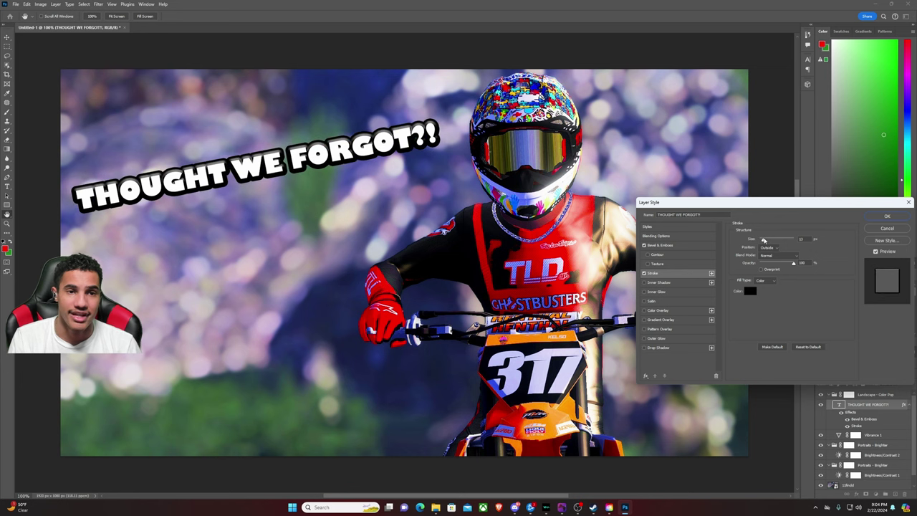
left_click(887, 216)
left_click_drag(257, 209, 260, 219)
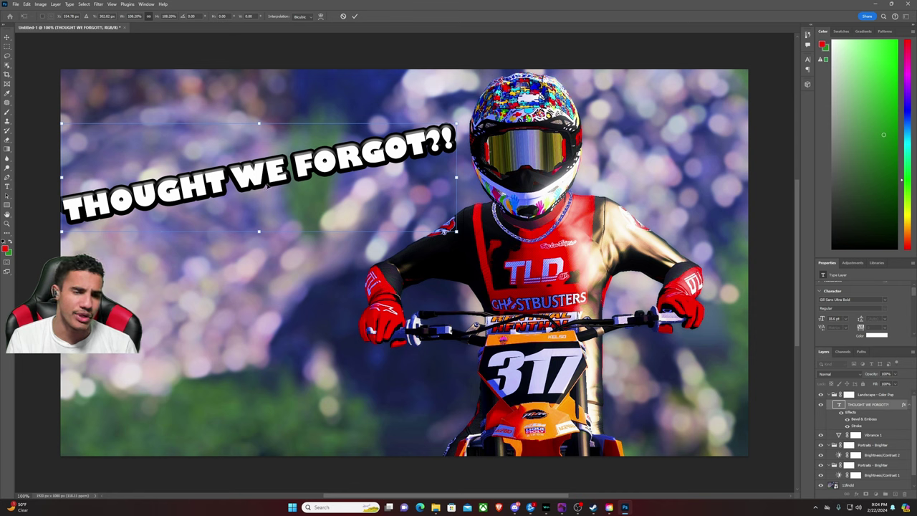
left_click(354, 16)
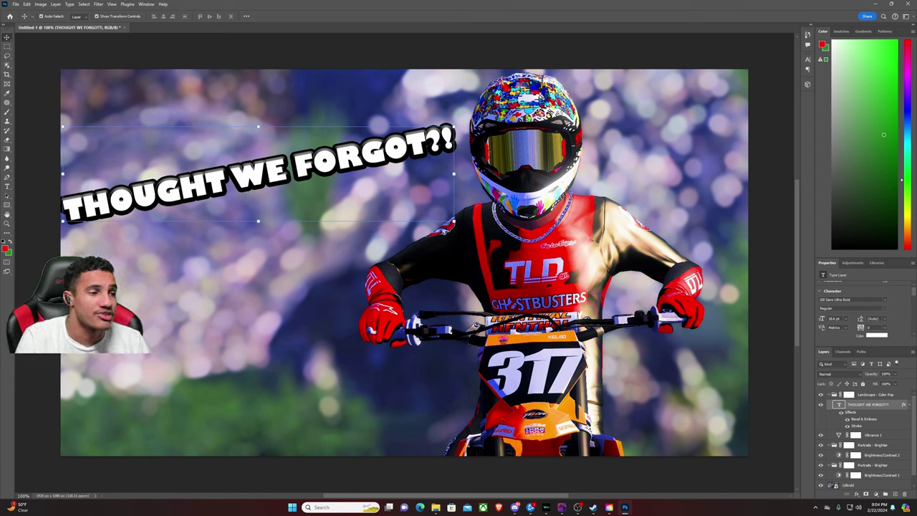
Step: Place the red LIVE badge image below the title, scaled to about 9% and rotated about -12°
left_click_drag(0, 309, 252, 310)
left_click_drag(151, 460, 499, 200)
left_click_drag(512, 137, 151, 351)
left_click_drag(192, 268, 174, 272)
left_click_drag(219, 341, 260, 341)
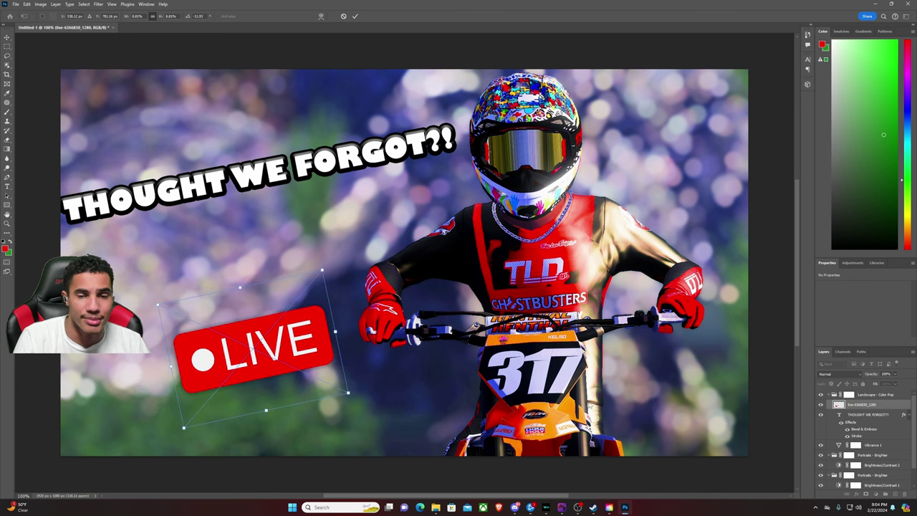
Step: Apply Stroke and Bevel & Emboss effects to the LIVE badge and move it slightly lower on the canvas
left_click(872, 406)
right_click(872, 404)
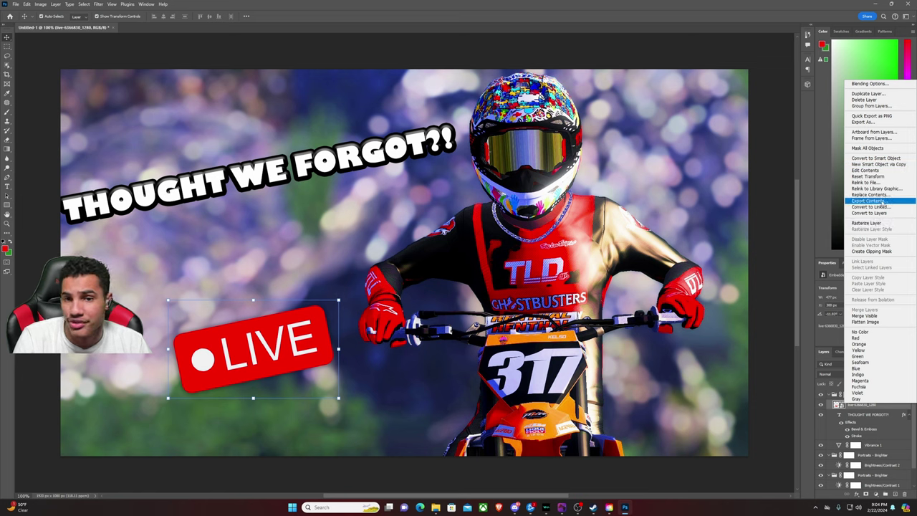
left_click(870, 83)
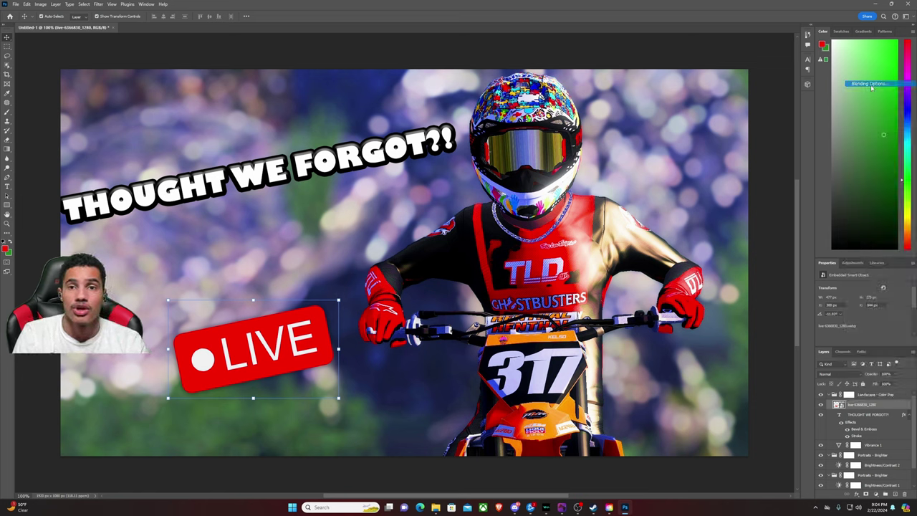
left_click(645, 274)
left_click(649, 245)
left_click(887, 215)
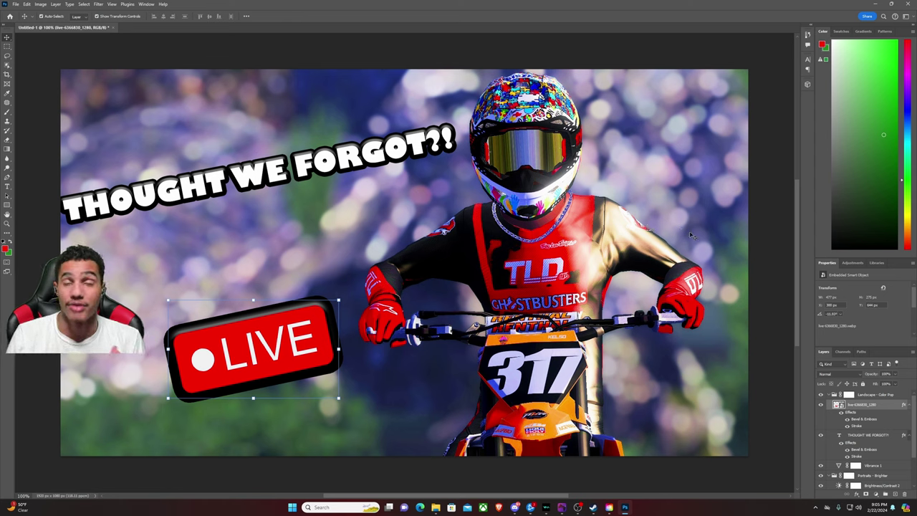
left_click_drag(285, 328, 278, 354)
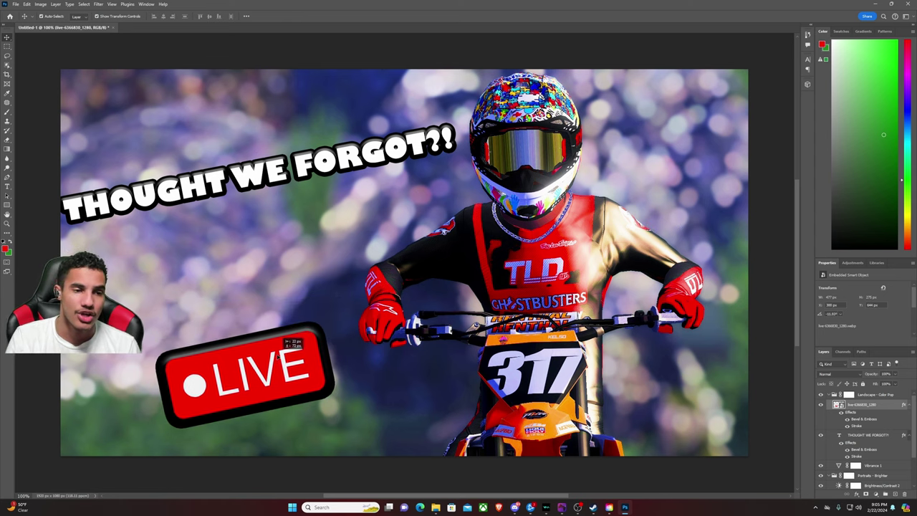
Step: Bring in the glasses "EZ MODE" emote image and put its layer beneath the LIVE badge layer
key("ctrl+v")
left_click_drag(851, 399, 854, 426)
Step: Apply Stroke and Bevel & Emboss effects to the glasses emote layer
right_click(863, 427)
left_click(902, 105)
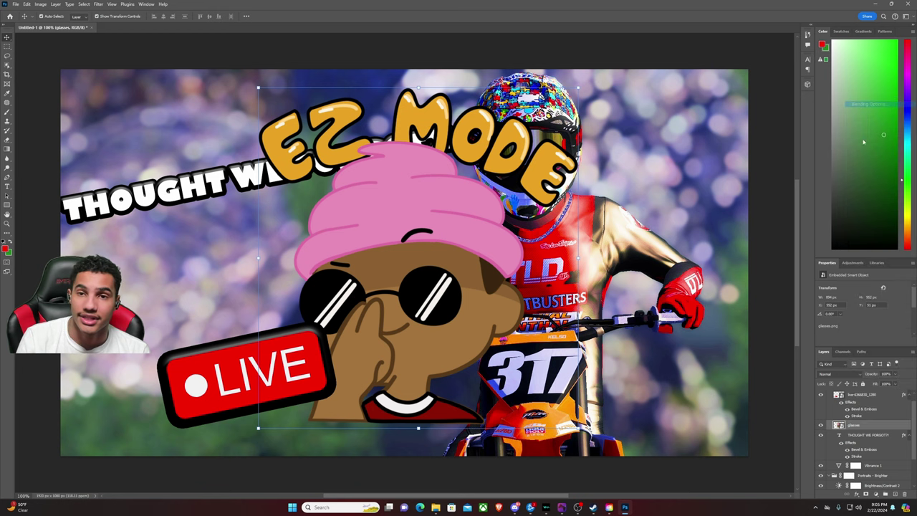
left_click(645, 274)
left_click(645, 245)
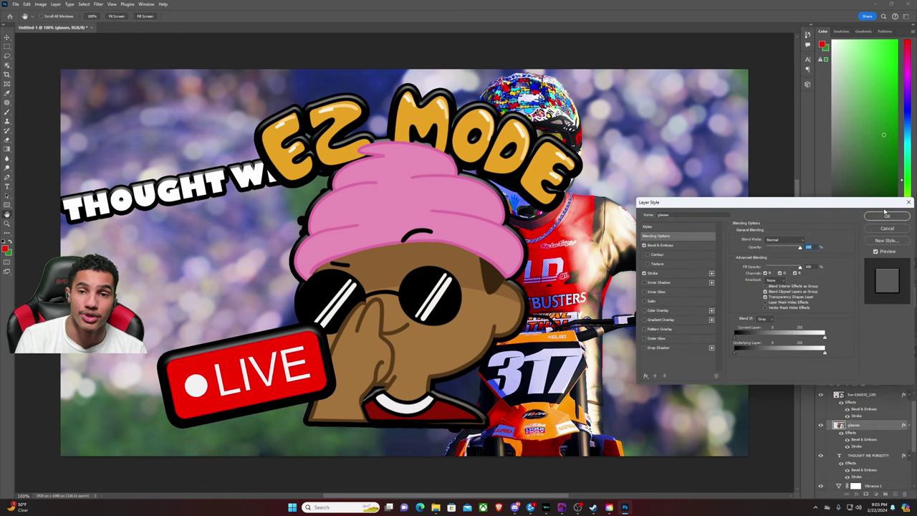
left_click(885, 215)
Step: Shrink the glasses emote to about 11%, rotate it about -12°, and set it on top of the LIVE badge's upper edge
left_click_drag(288, 428, 536, 194)
left_click_drag(602, 143, 338, 301)
left_click_drag(337, 172, 337, 236)
left_click_drag(342, 254, 292, 248)
left_click_drag(298, 213, 269, 260)
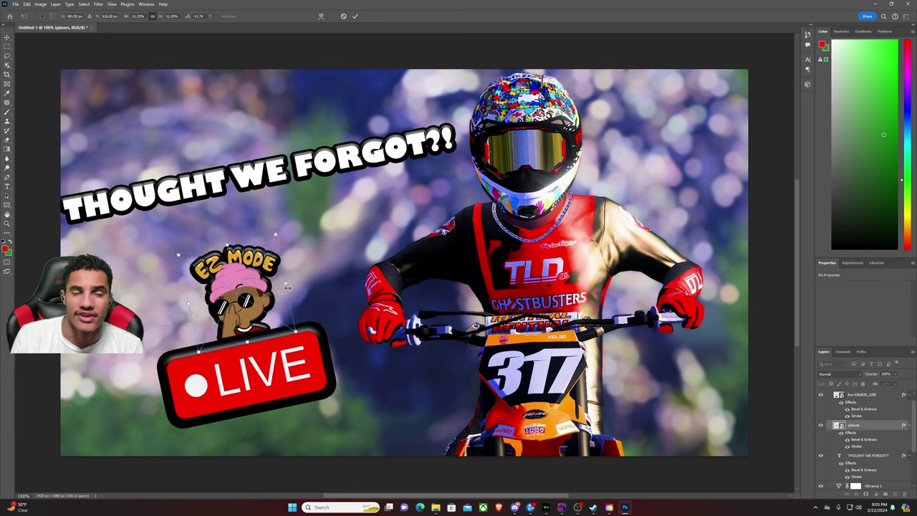
Step: Add an Exposure adjustment at the top of the Landscape - Color Pop group with exposure about +0.92 and adjust its gamma correction
scroll(860, 443, "up", 1)
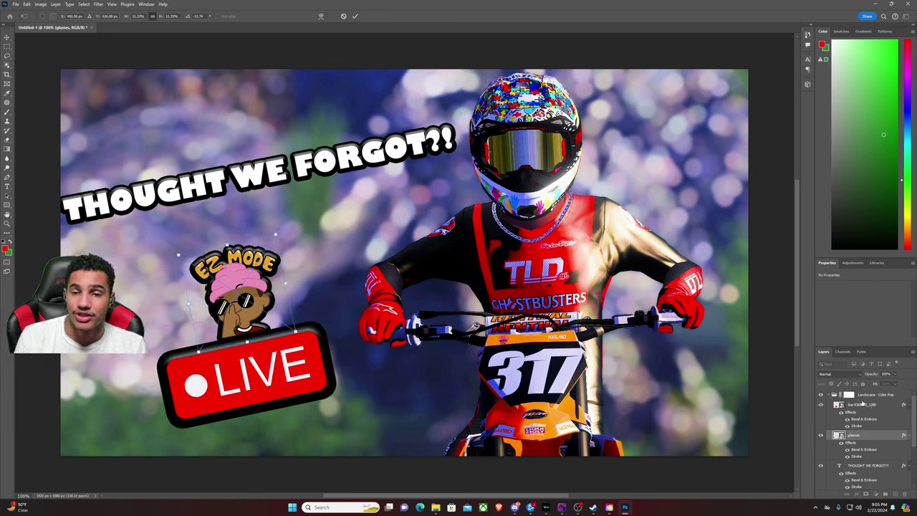
left_click(863, 396)
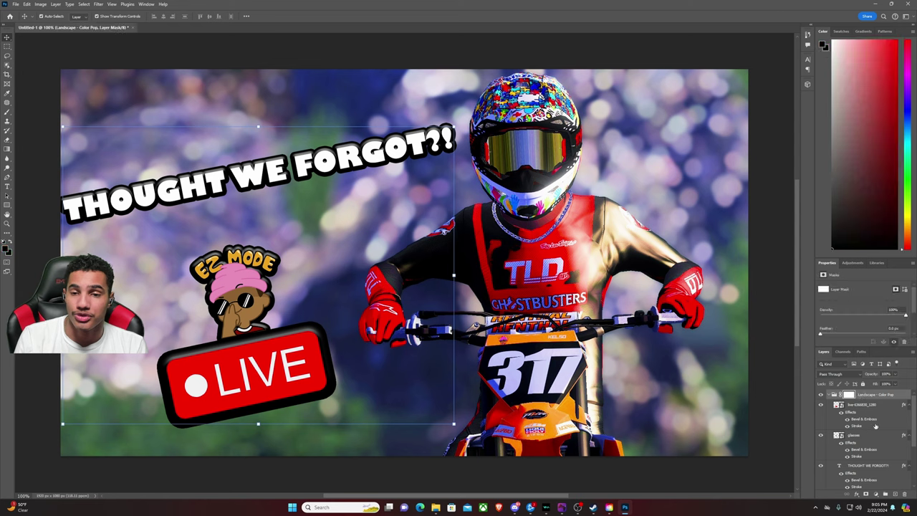
left_click(876, 495)
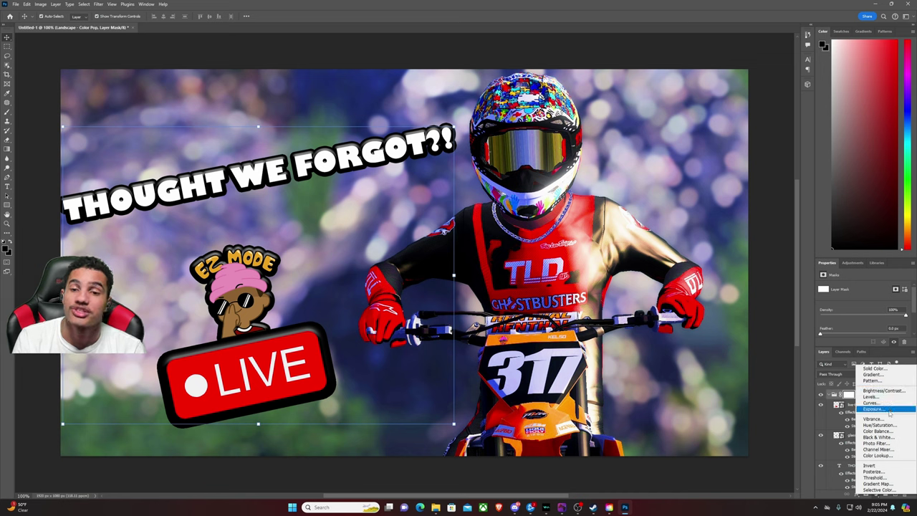
left_click(874, 409)
left_click_drag(863, 306, 869, 307)
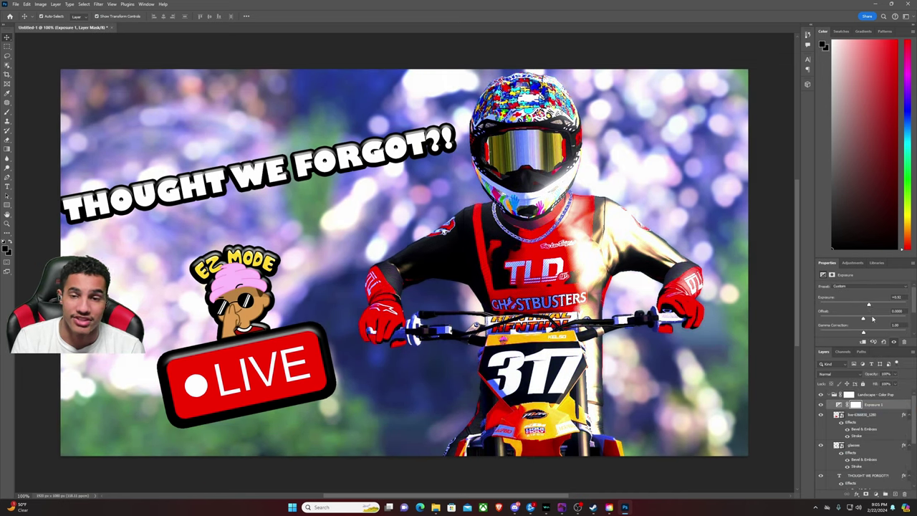
left_click_drag(864, 333, 866, 330)
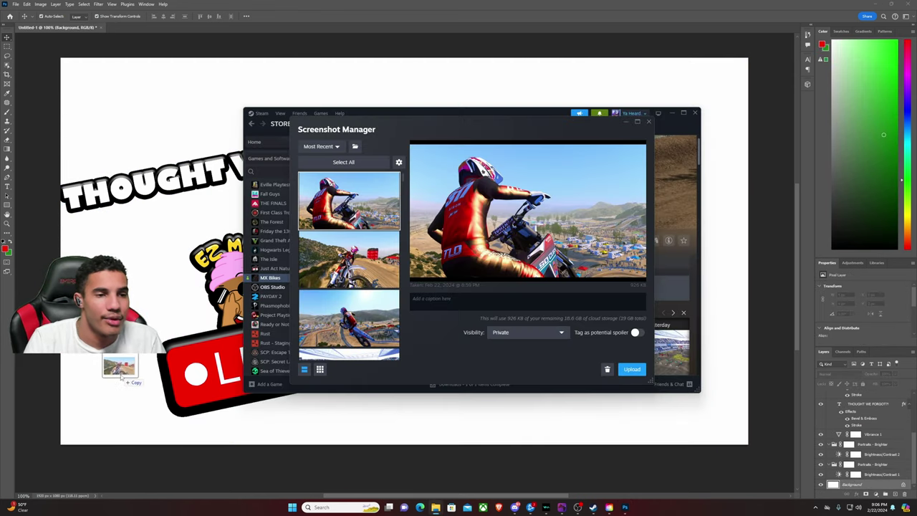
Step: Place the screenshot of the rider on the dirt track as the full-canvas image at the bottom of the layer stack
left_click_drag(122, 377, 119, 374)
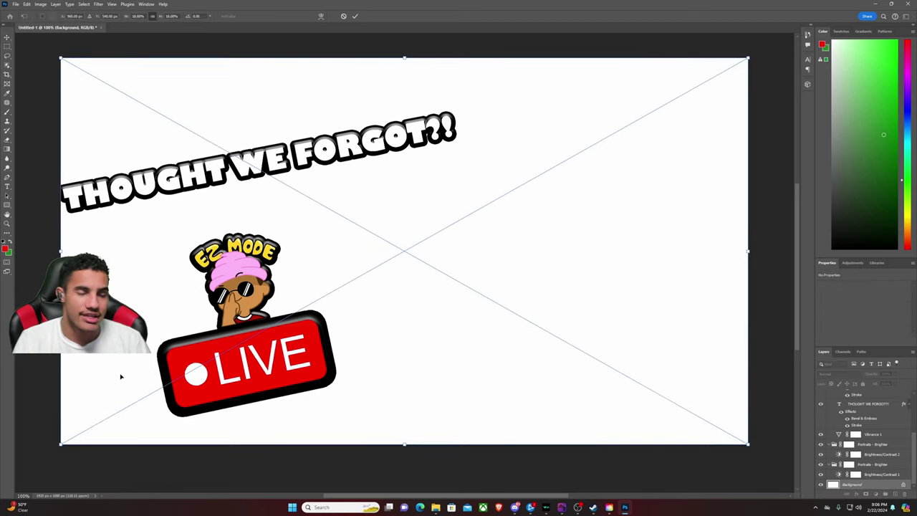
left_click(354, 16)
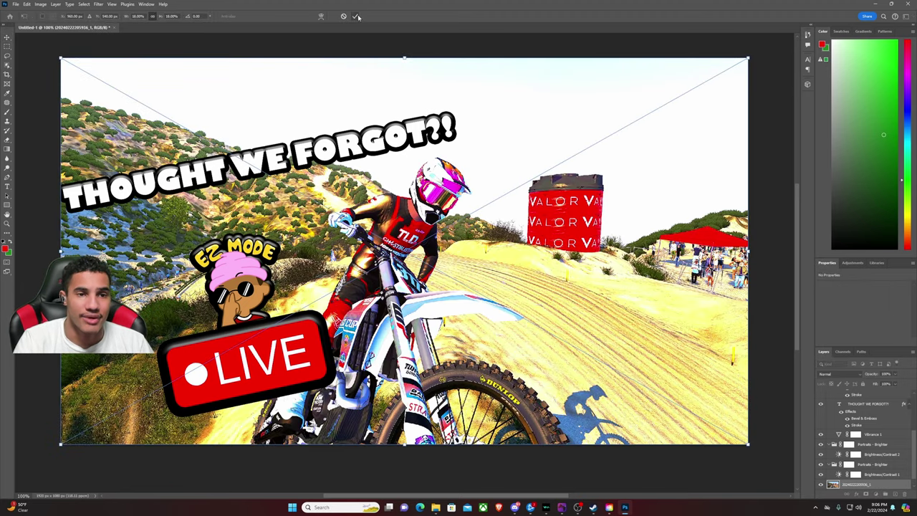
scroll(866, 433, "up", 3)
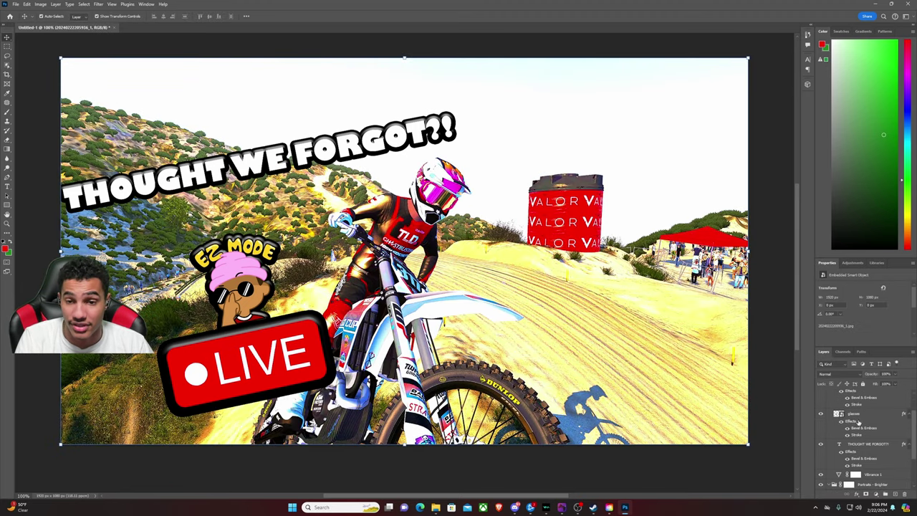
Step: Delete the Vibrance adjustment and the Portraits - Brighter groups with their Brightness/Contrast adjustments between the title text and the rider screenshot
scroll(865, 429, "down", 2)
left_click(853, 456)
key("Delete")
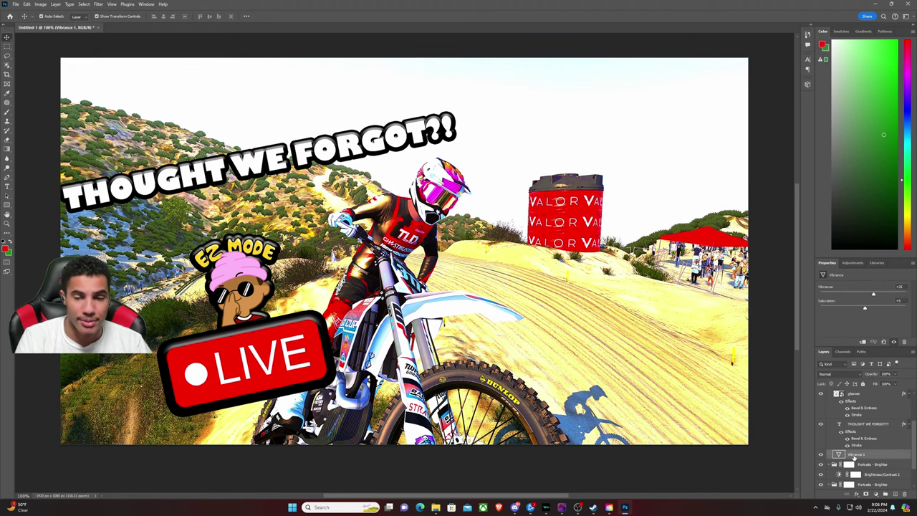
key("Delete")
left_click(852, 457)
key("Delete")
key("Delete")
left_click(853, 456)
key("Delete")
key("Delete")
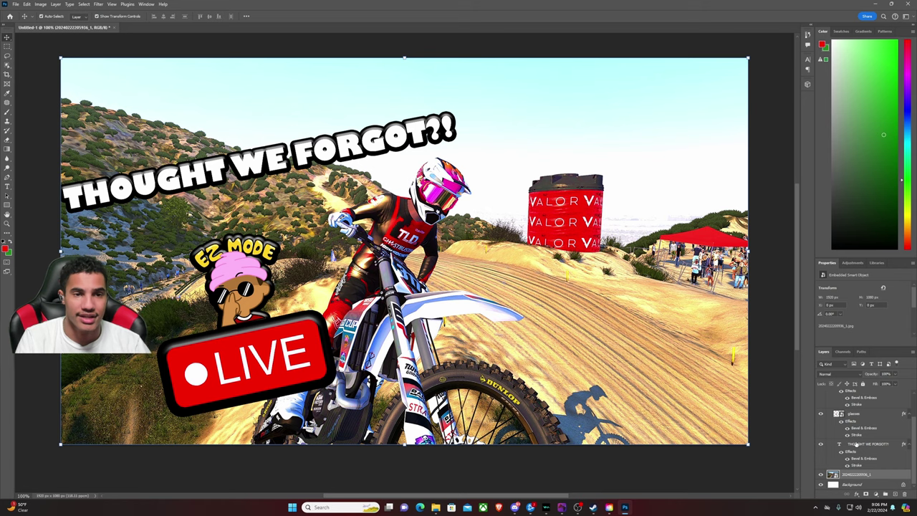
Step: Delete the Exposure adjustment layer from the Landscape - Color Pop group
scroll(873, 449, "up", 2)
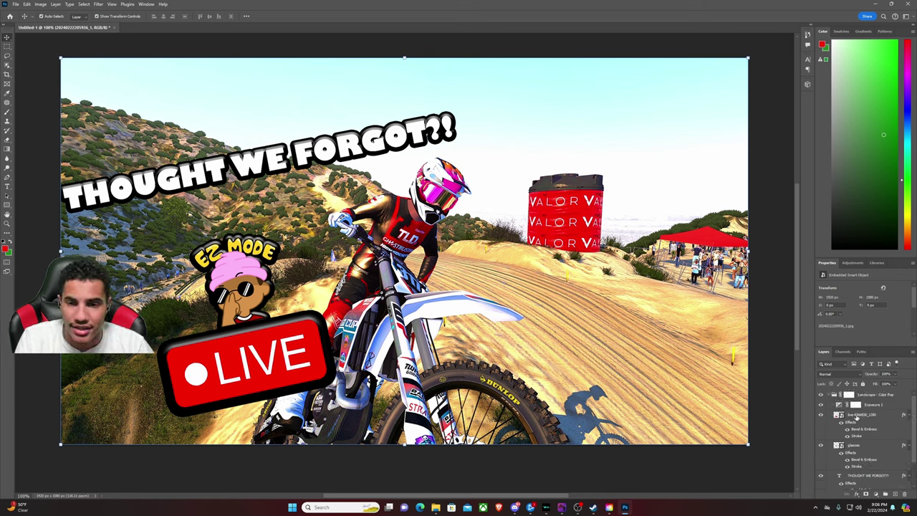
left_click(856, 406)
key("Delete")
key("Delete")
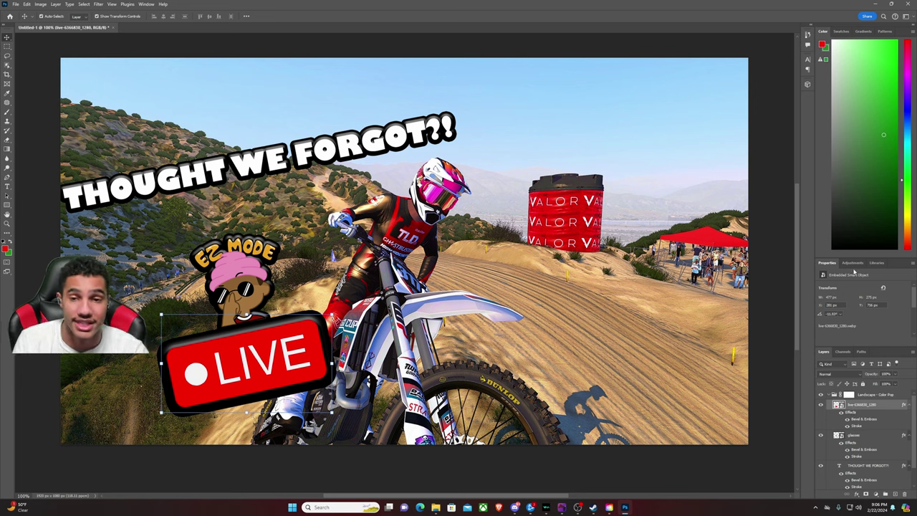
Step: Apply the Portraits - Brighter adjustment preset twice and the Landscape - Color Pop preset once above the LIVE badge layer
left_click(852, 263)
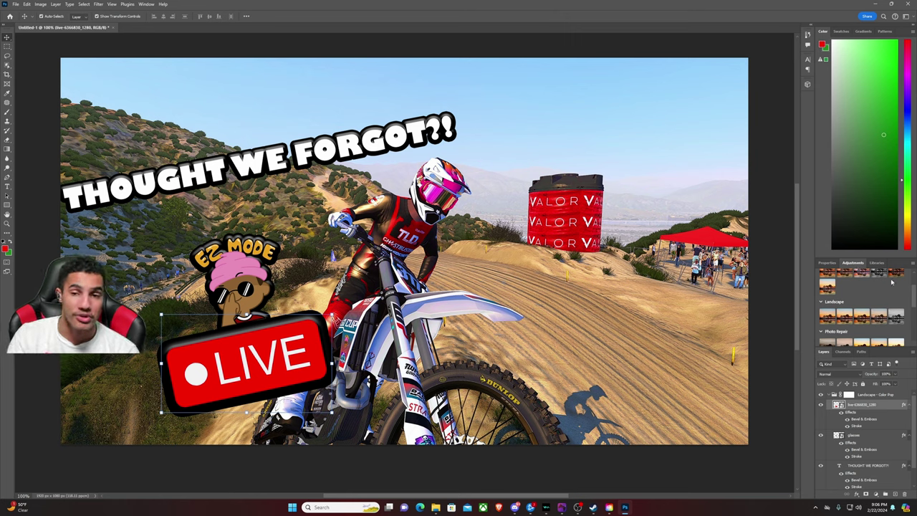
scroll(833, 289, "up", 2)
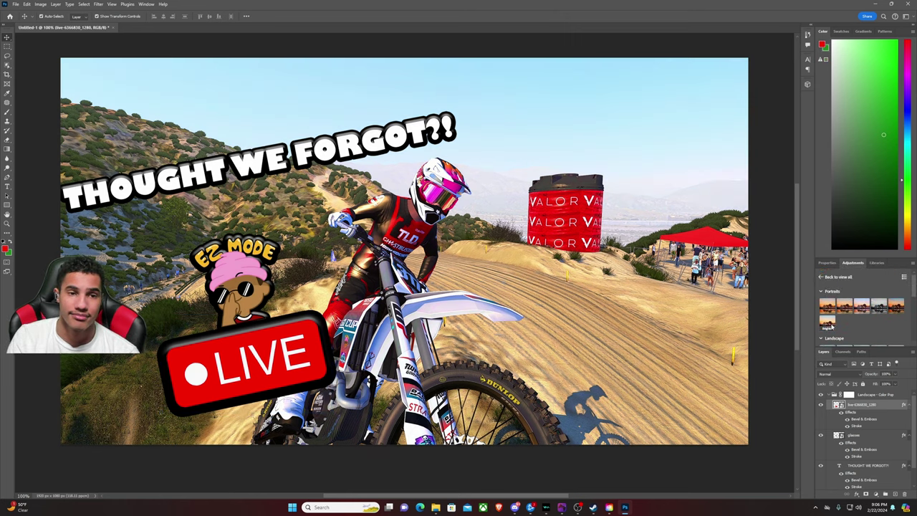
left_click(831, 325)
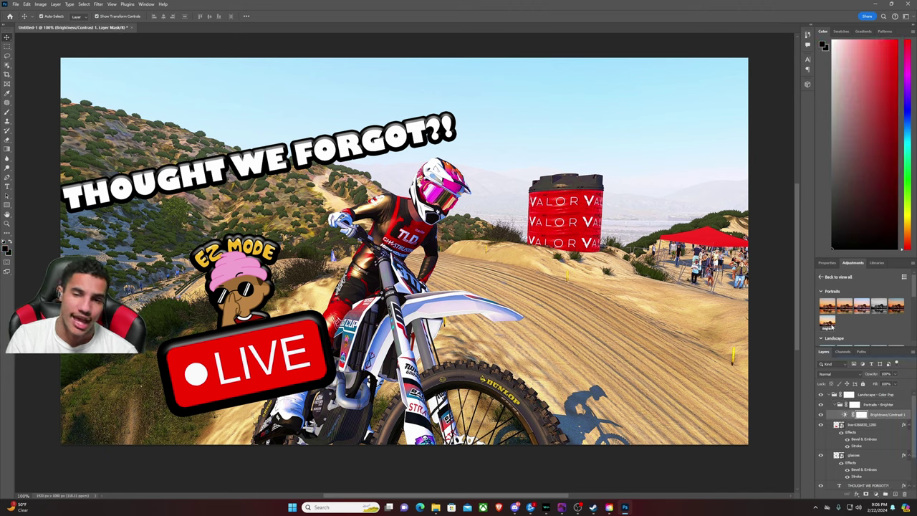
scroll(829, 328, "down", 2)
left_click(830, 324)
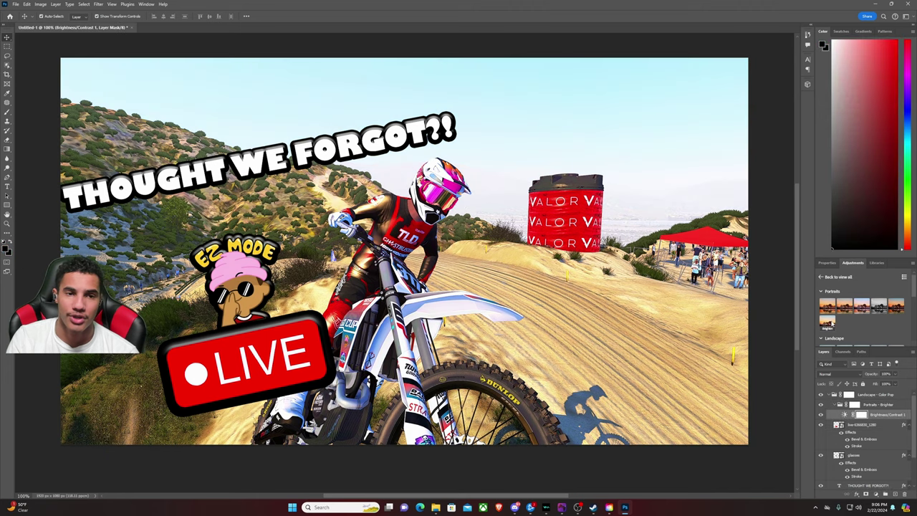
scroll(831, 324, "down", 2)
left_click(829, 316)
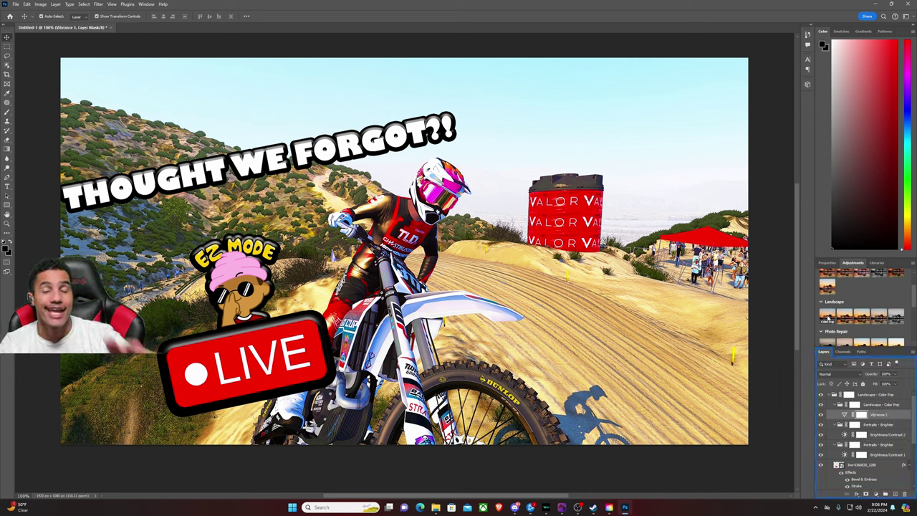
Step: Move the LIVE badge and the glasses emote left, clear of the rider's leg, keeping the emote on the badge's upper edge
left_click(264, 370)
left_click_drag(260, 369, 203, 380)
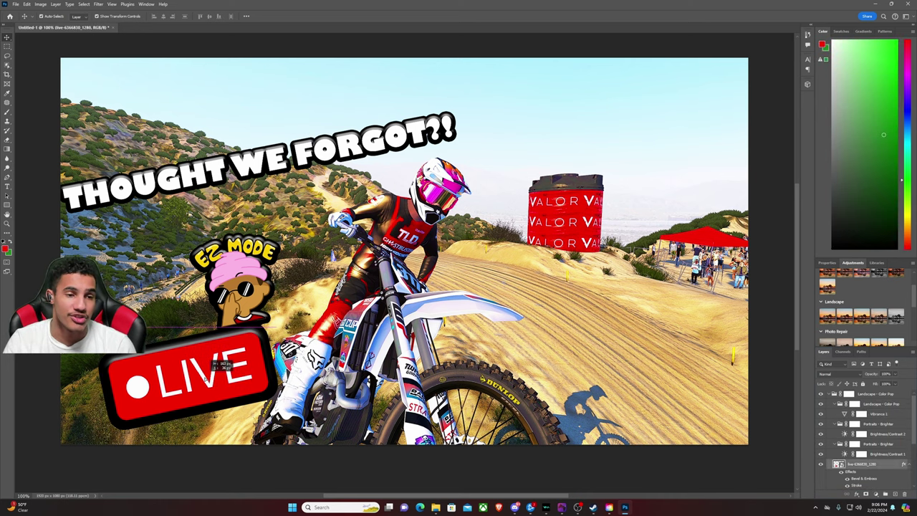
left_click_drag(247, 285, 178, 299)
Step: Duplicate the rider screenshot layer at the bottom of the layer stack
left_click(400, 251)
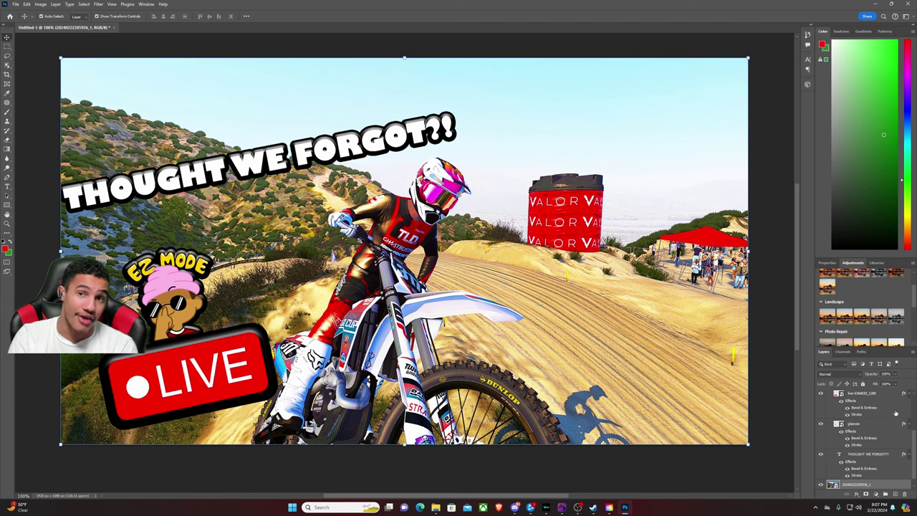
scroll(892, 433, "down", 1)
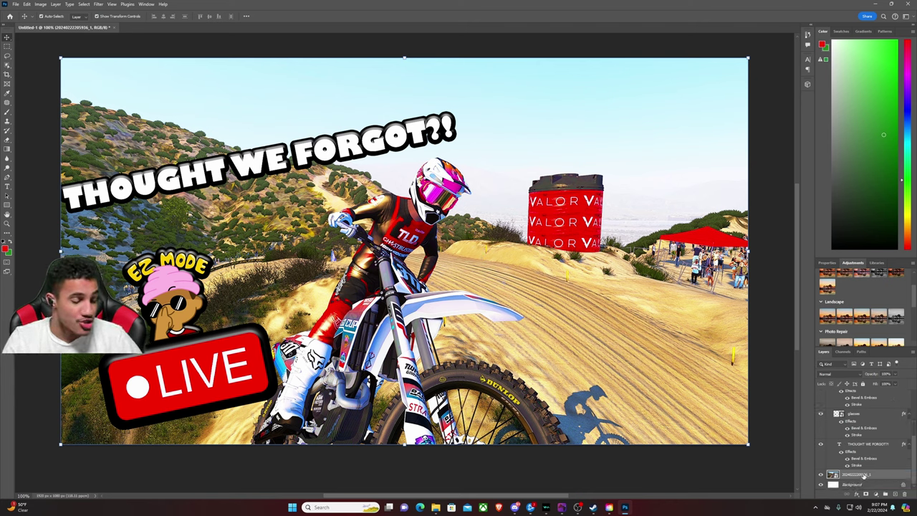
key("ctrl+j")
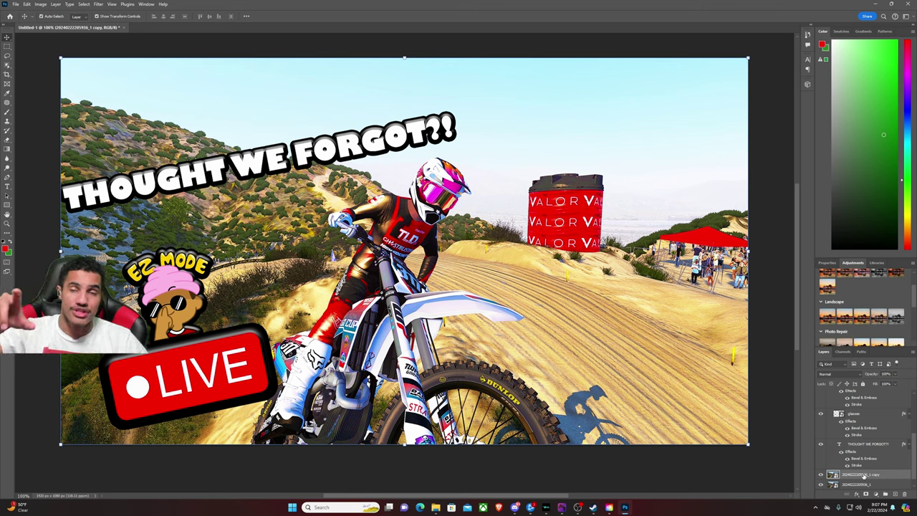
scroll(864, 473, "down", 1)
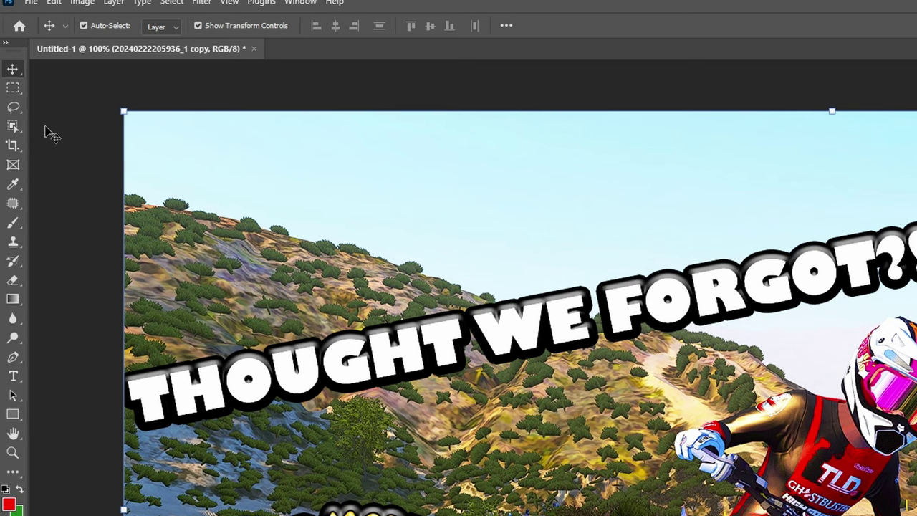
Step: Select the rider and bike on the duplicated screenshot with the Object Selection tool and mask the layer to that selection
left_click(9, 127)
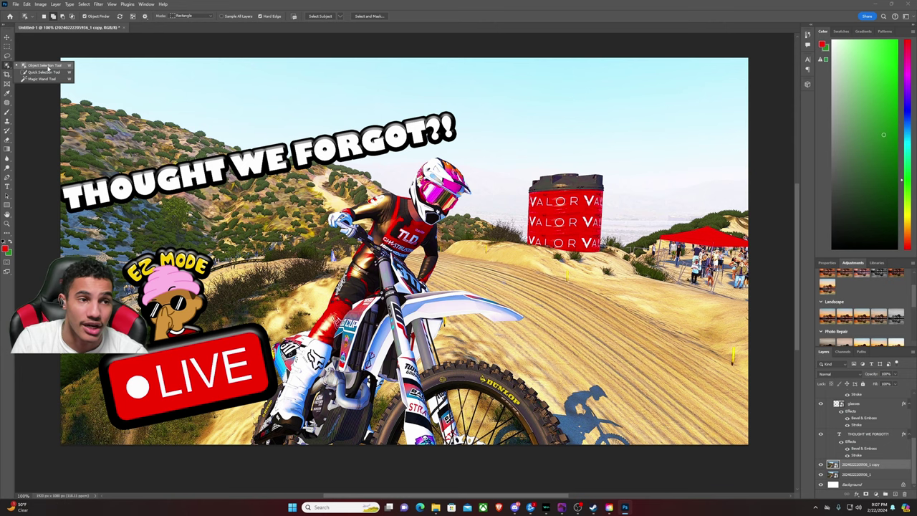
left_click(97, 131)
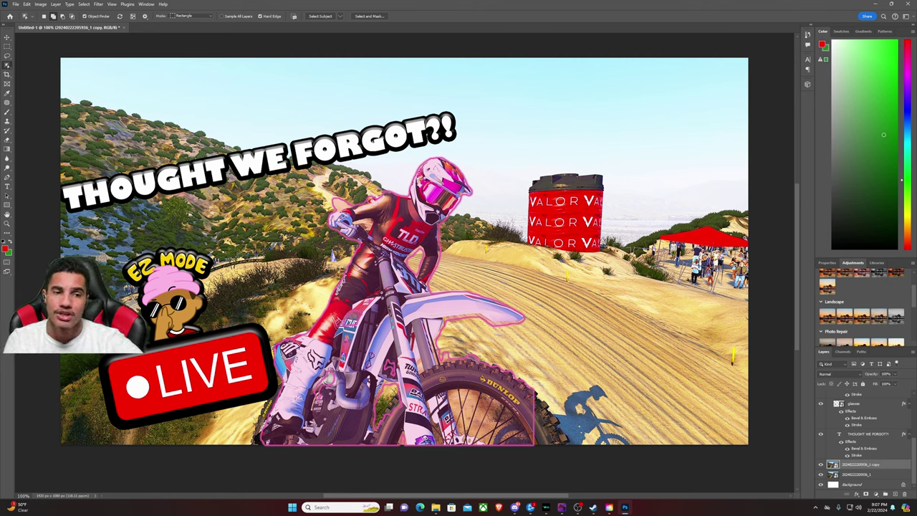
left_click_drag(249, 443, 582, 153)
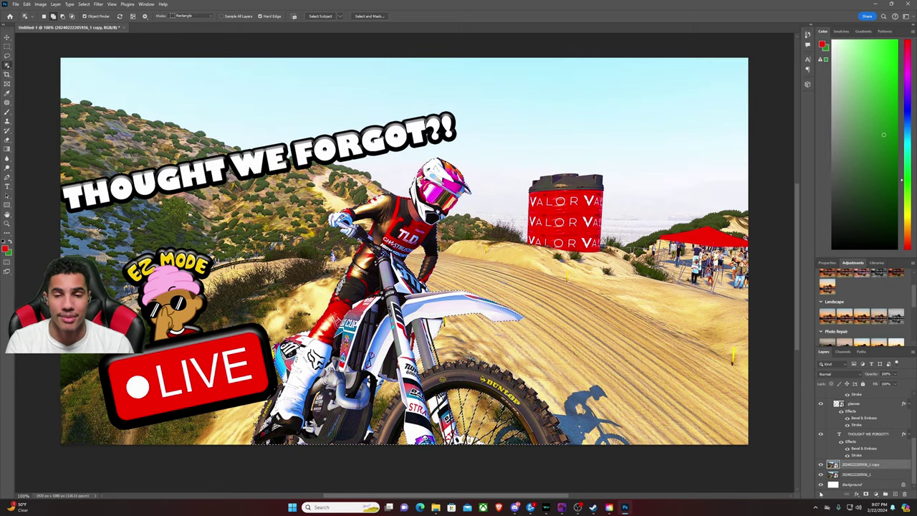
left_click(867, 495)
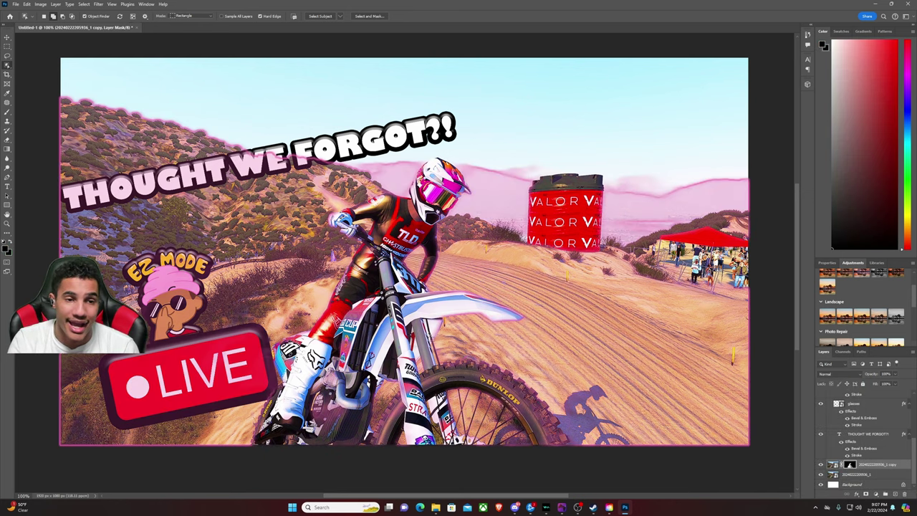
key("v")
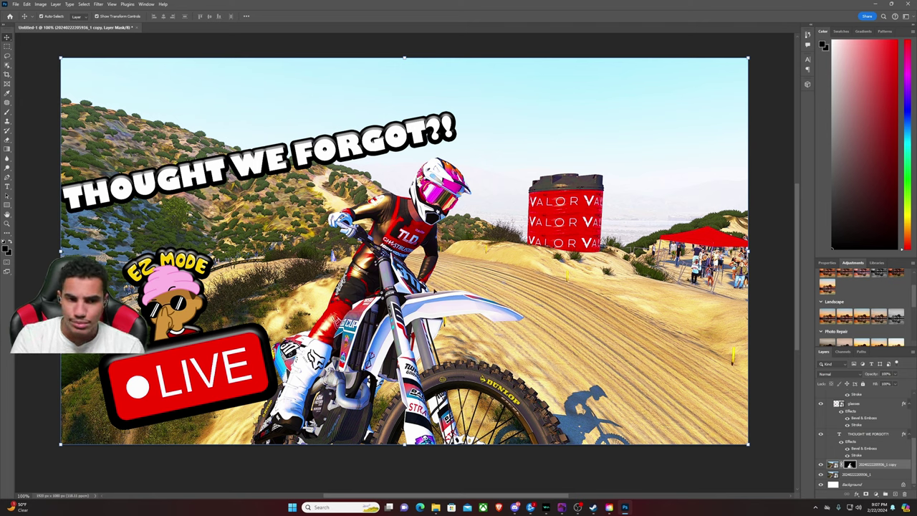
Step: Apply a Gaussian Blur with a radius of 3.8 pixels to the original screenshot layer beneath the masked copy
left_click(868, 475)
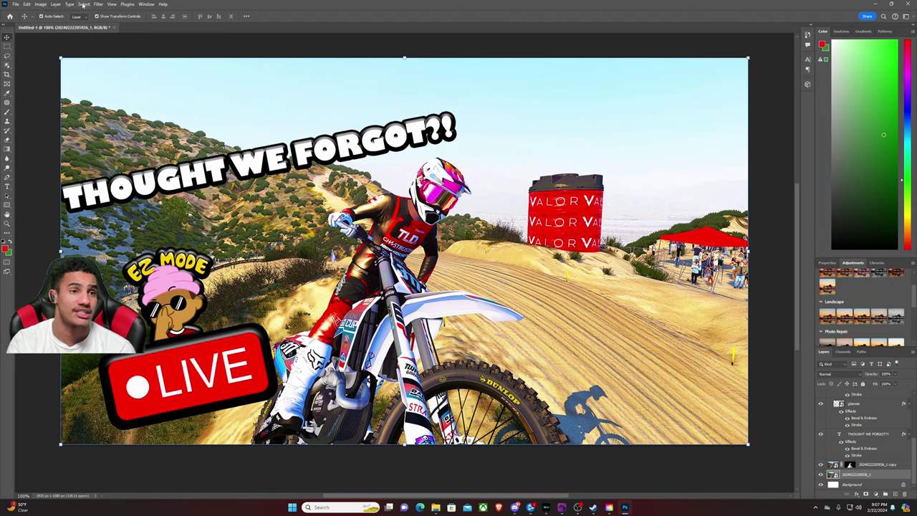
left_click(99, 5)
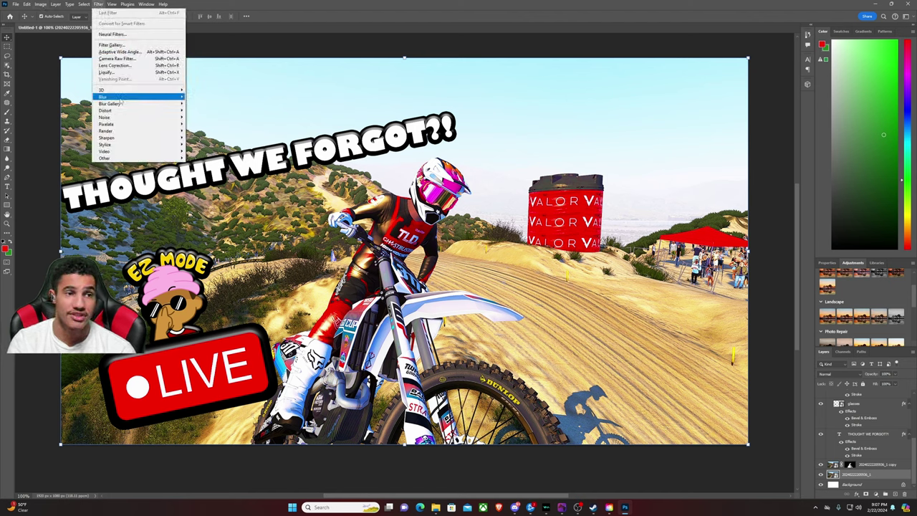
mouse_move(121, 97)
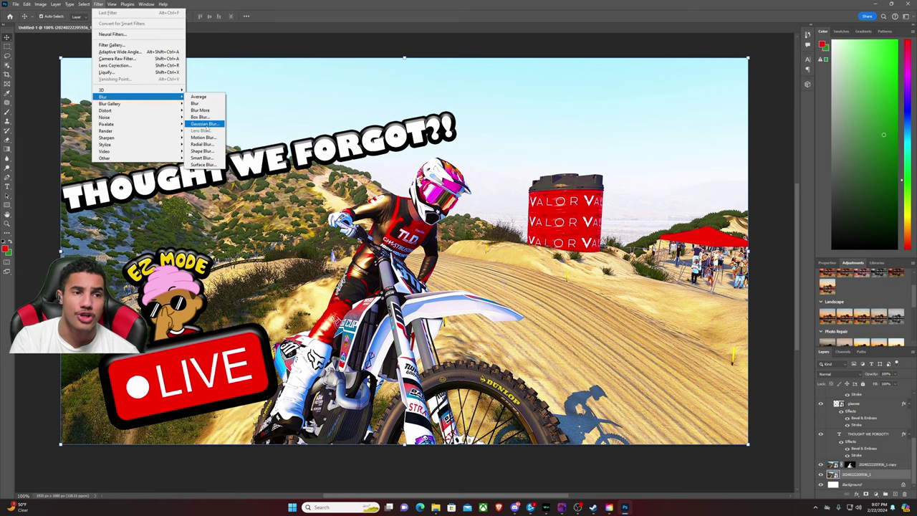
left_click(204, 123)
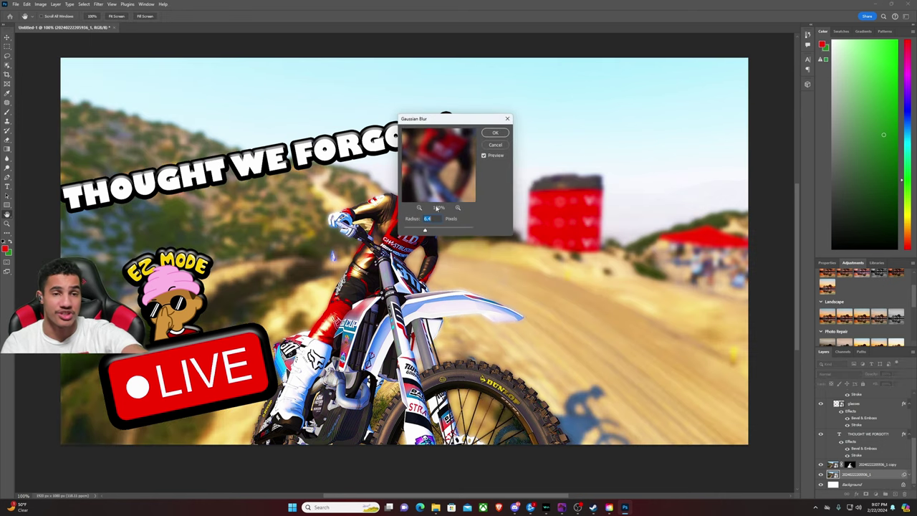
left_click_drag(425, 230, 445, 230)
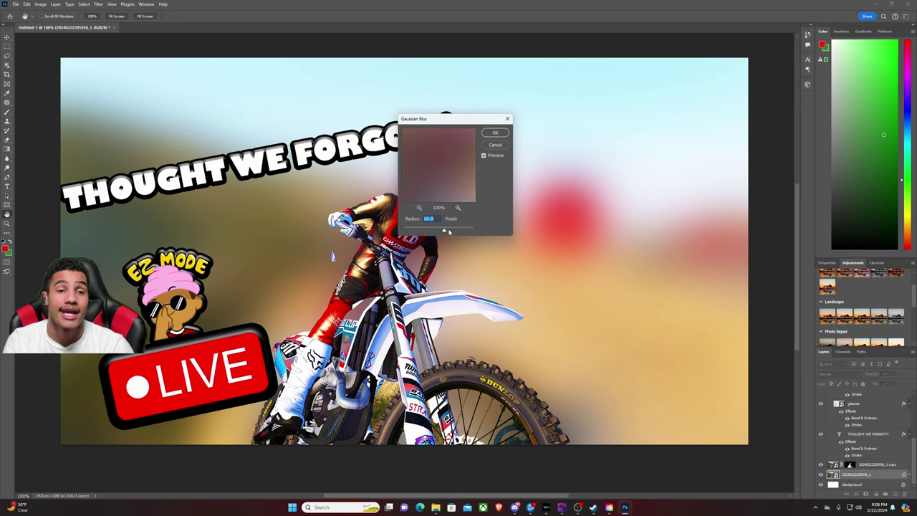
left_click_drag(445, 231, 419, 231)
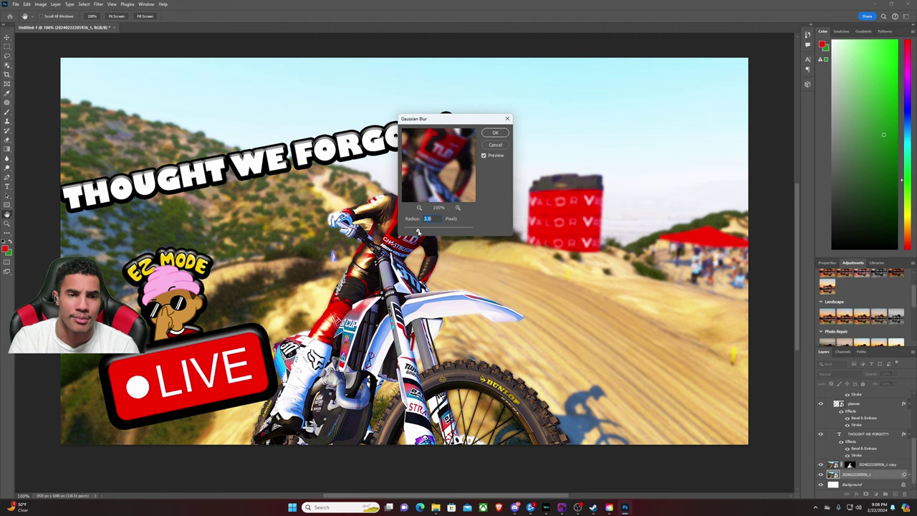
left_click(494, 133)
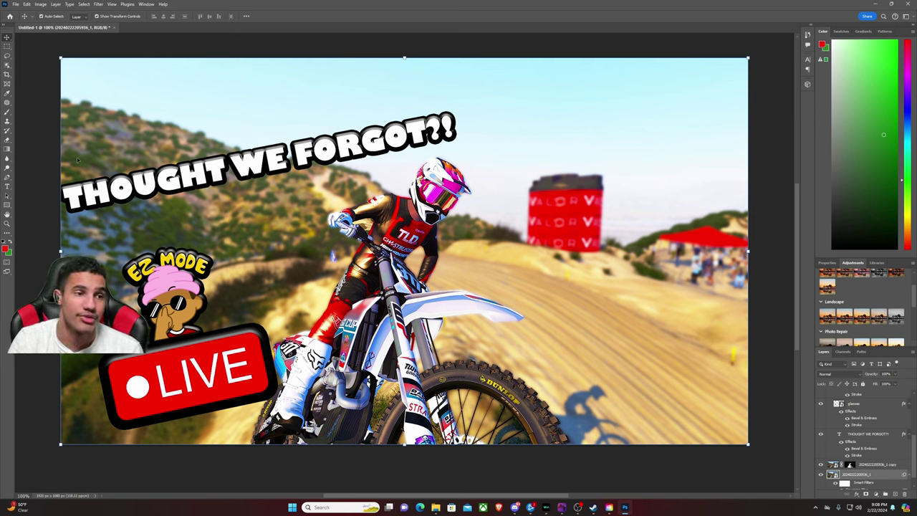
Step: Erase the stray unblurred patch beside the rider's arm on the masked screenshot copy with the Eraser tool
left_click(7, 140)
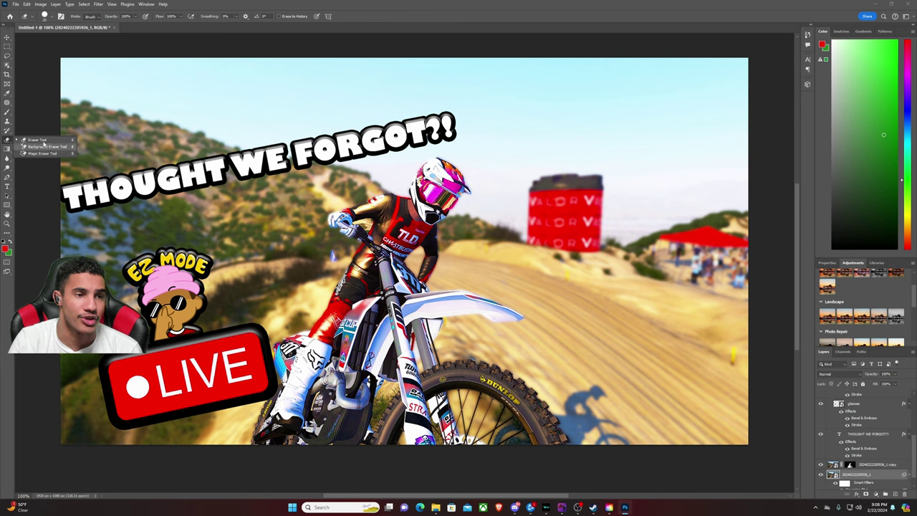
left_click(874, 465)
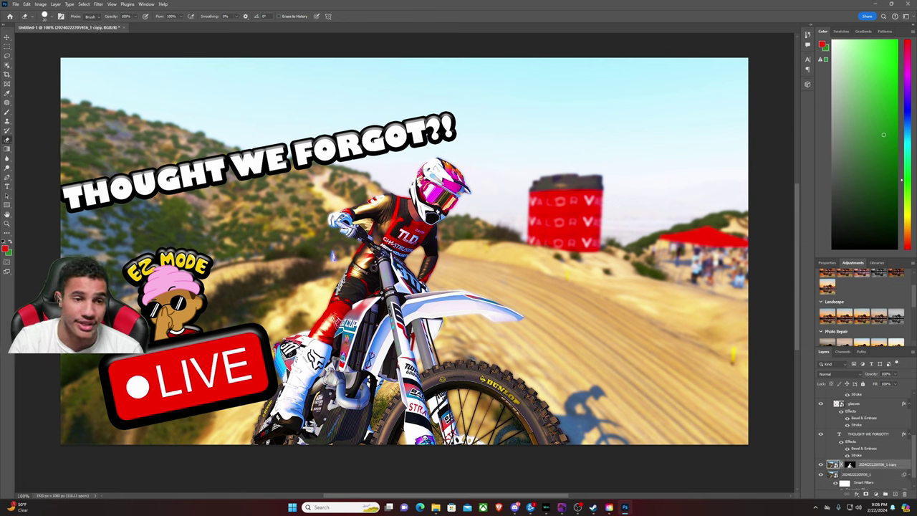
left_click(335, 252)
left_click(429, 183)
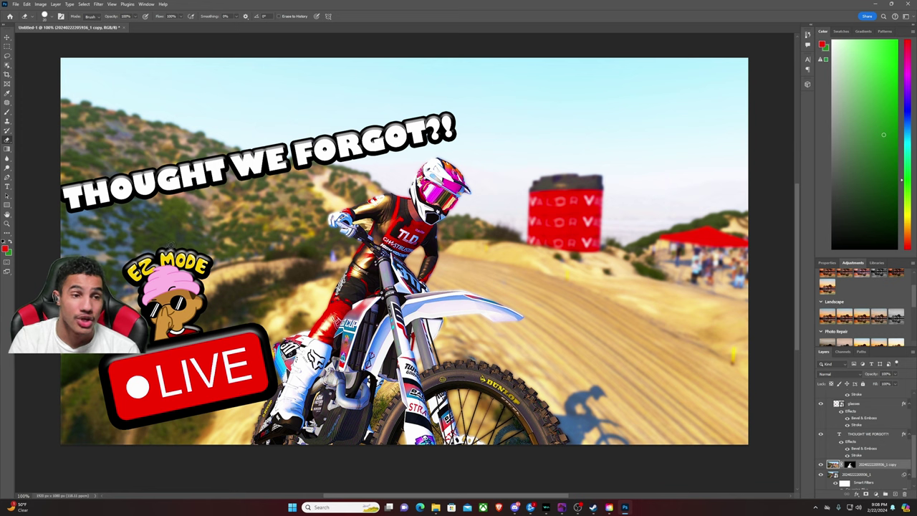
Step: Move the THOUGHT WE FORGOT?! title up and right, rotate it about 7° clockwise, and enlarge it to span most of the canvas width
left_click(7, 37)
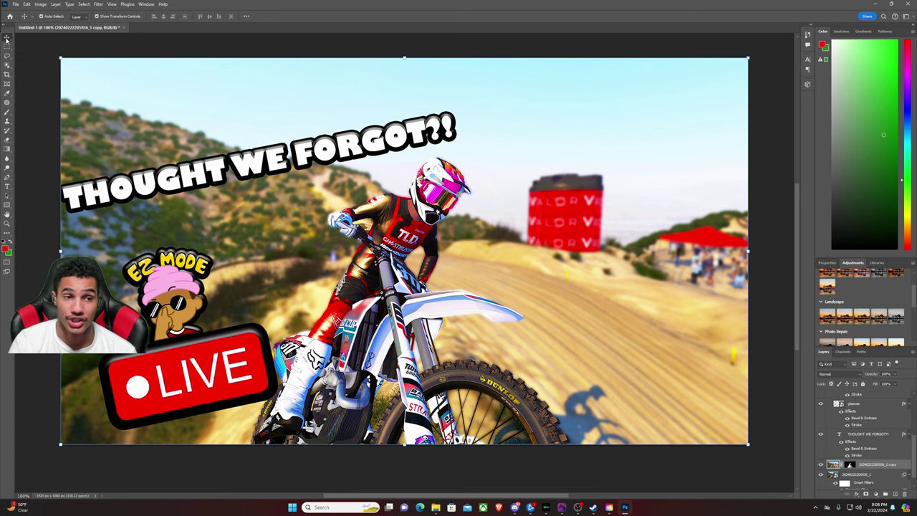
left_click_drag(218, 172, 283, 147)
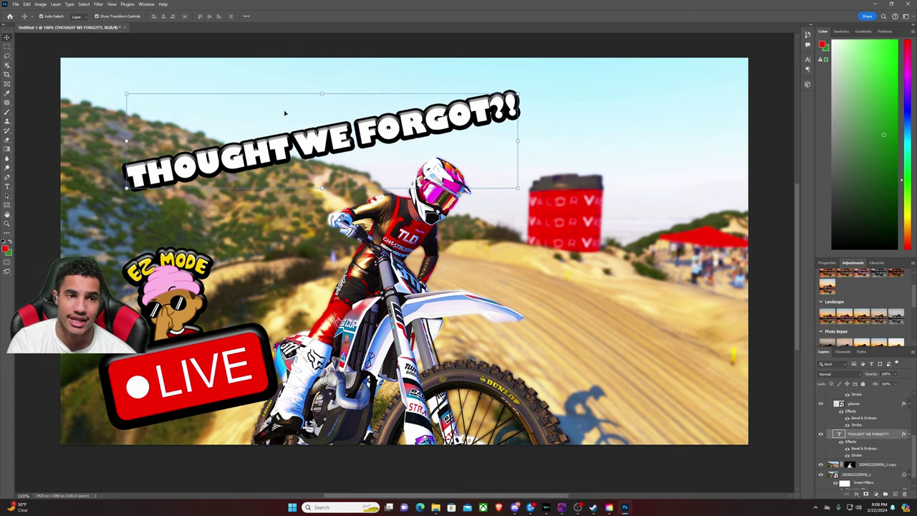
left_click_drag(298, 82, 327, 46)
left_click(284, 141)
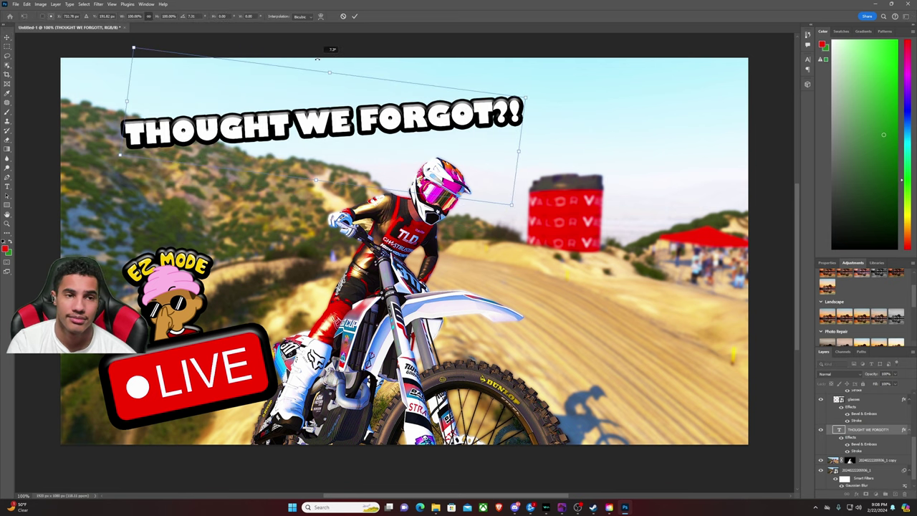
left_click_drag(517, 216, 638, 245)
key("Return")
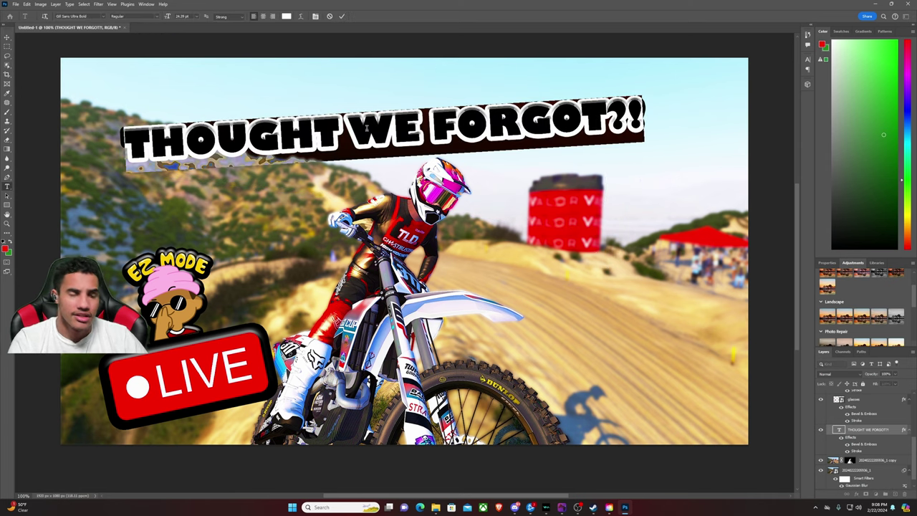
Step: Replace the title text with MX BIKES THUMBNAILS!
key("ctrl+a")
type("MX BIKES")
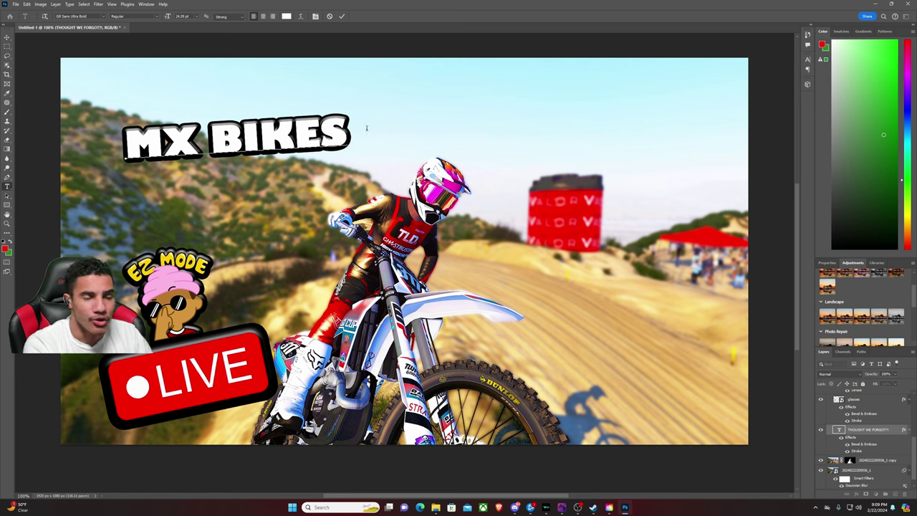
type("TH")
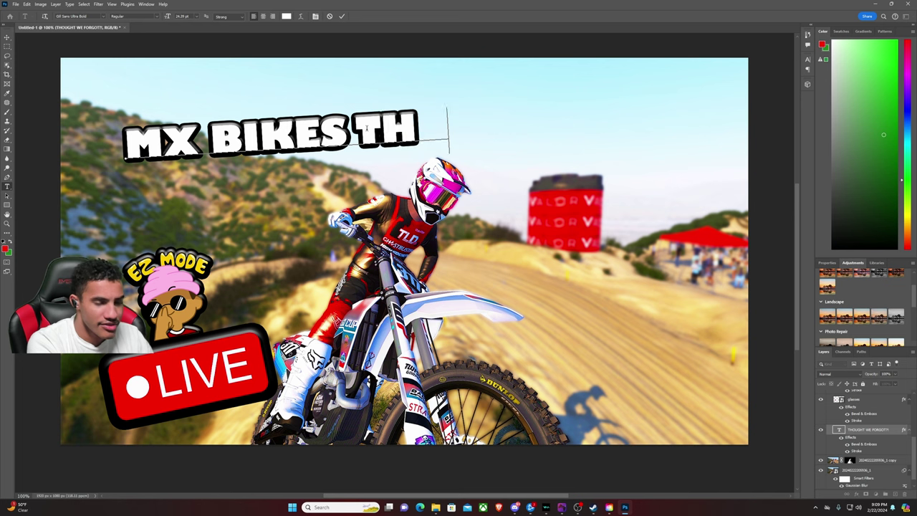
type("UMBNA")
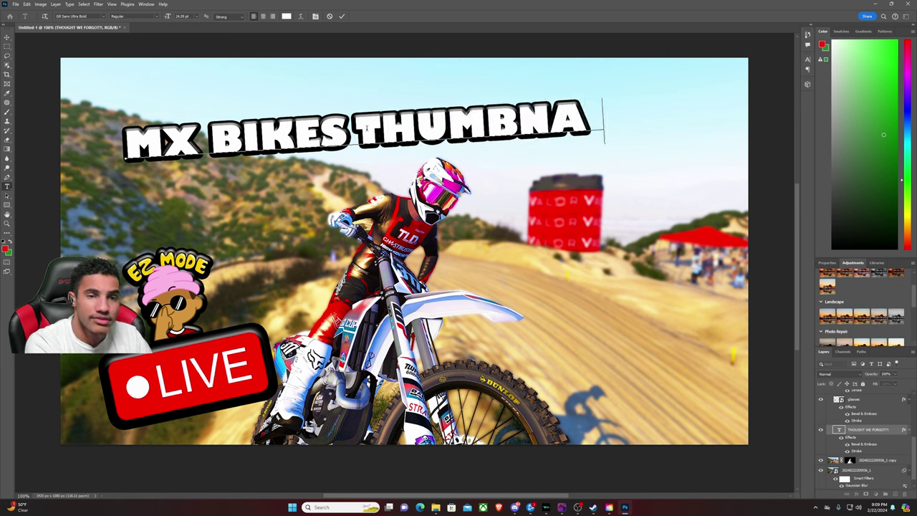
type("ILS!")
Step: Move the MX BIKES THUMBNAILS! title slightly up and enlarge it to about 112%, extending almost to the canvas's right edge
left_click(9, 37)
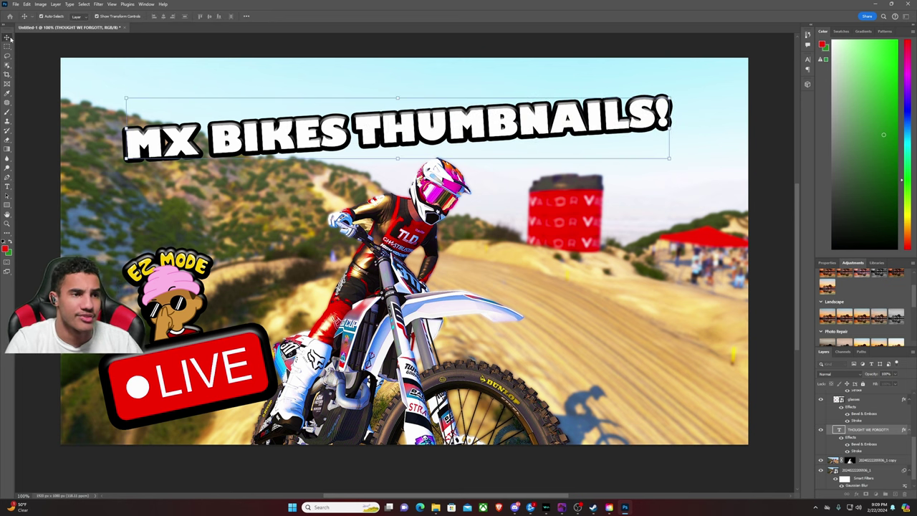
left_click_drag(448, 126, 442, 116)
left_click_drag(668, 150, 737, 174)
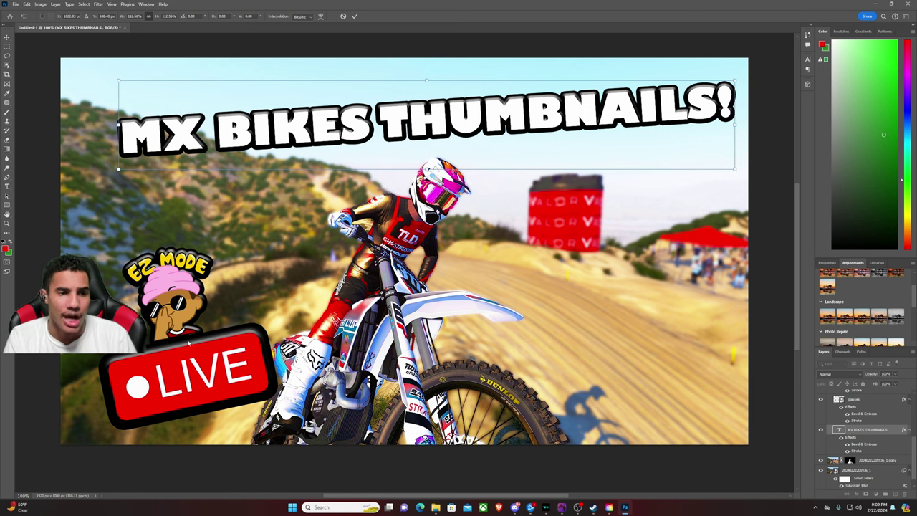
Step: Hide the LIVE badge layer, then enlarge the EZ MODE emote in the lower-left area and rotate it about 18° counterclockwise
left_click(190, 383)
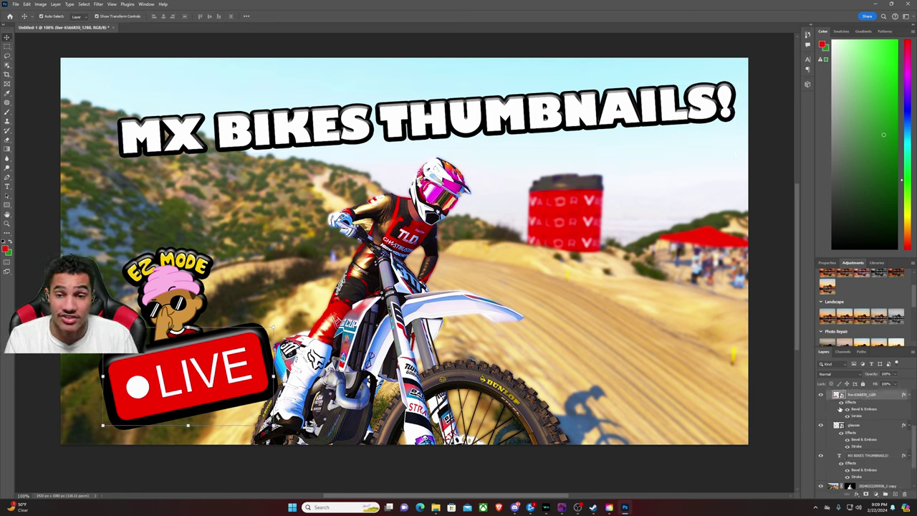
left_click(821, 394)
left_click(164, 331)
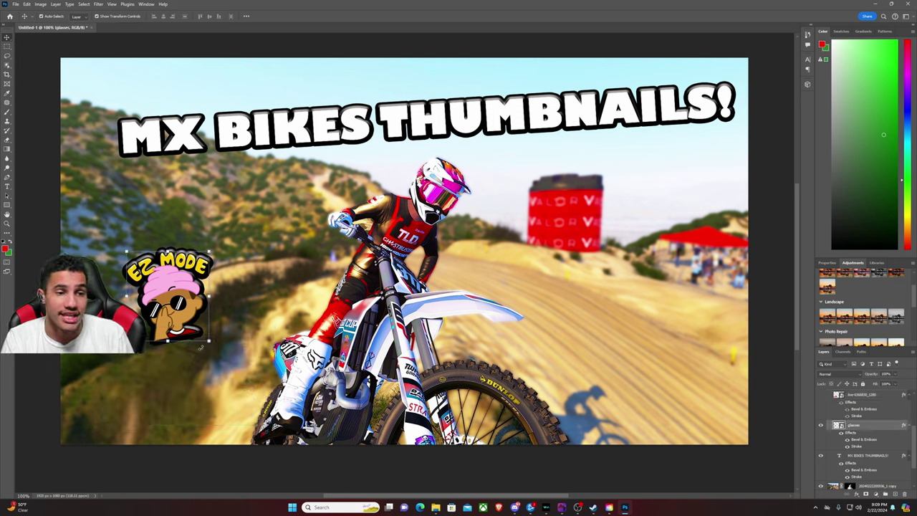
left_click_drag(211, 347, 247, 405)
left_click_drag(253, 342, 654, 308)
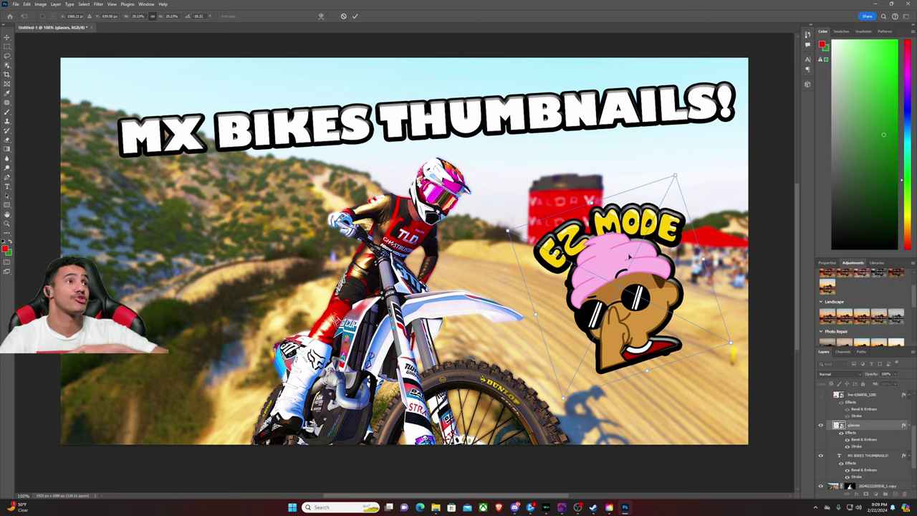
left_click_drag(653, 306, 199, 337)
left_click(356, 15)
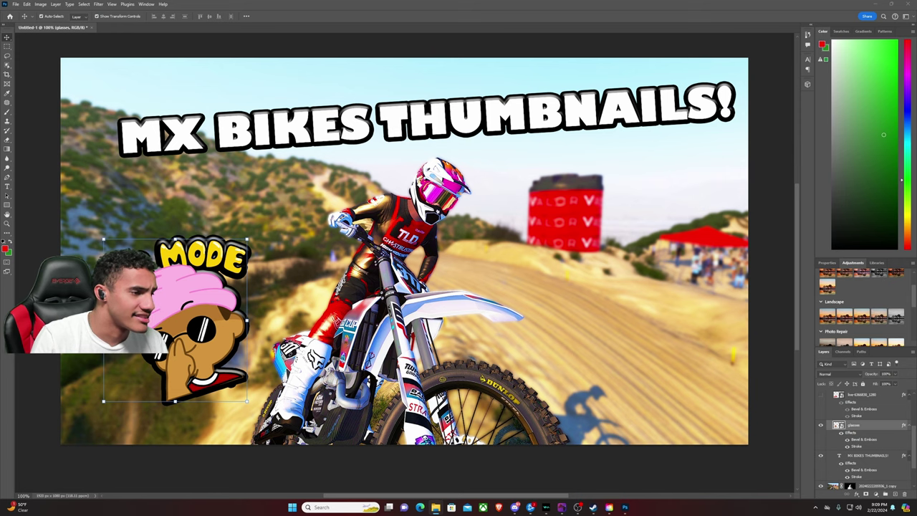
Step: Place the black-bordered white frame image, shrink it to about 9%, and position it against the canvas's right edge below the title
left_click_drag(143, 301, 236, 302)
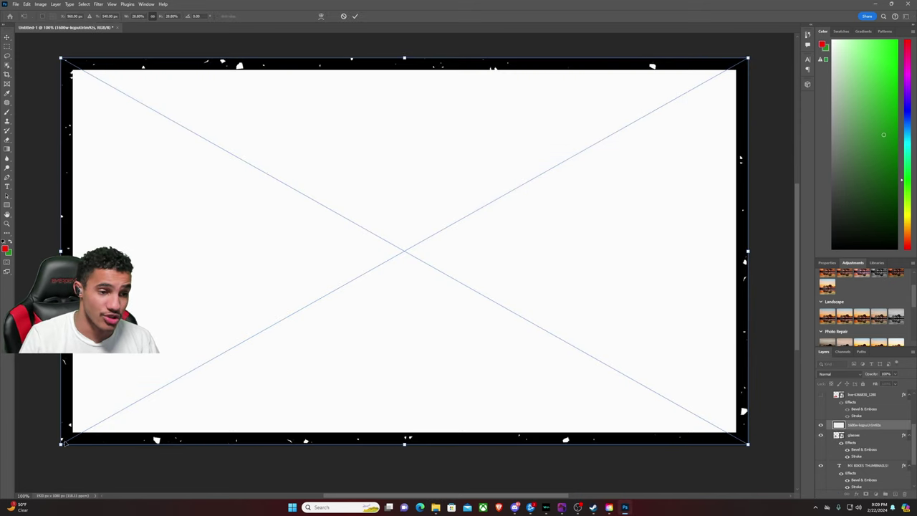
left_click_drag(63, 443, 537, 178)
left_click_drag(559, 129, 562, 261)
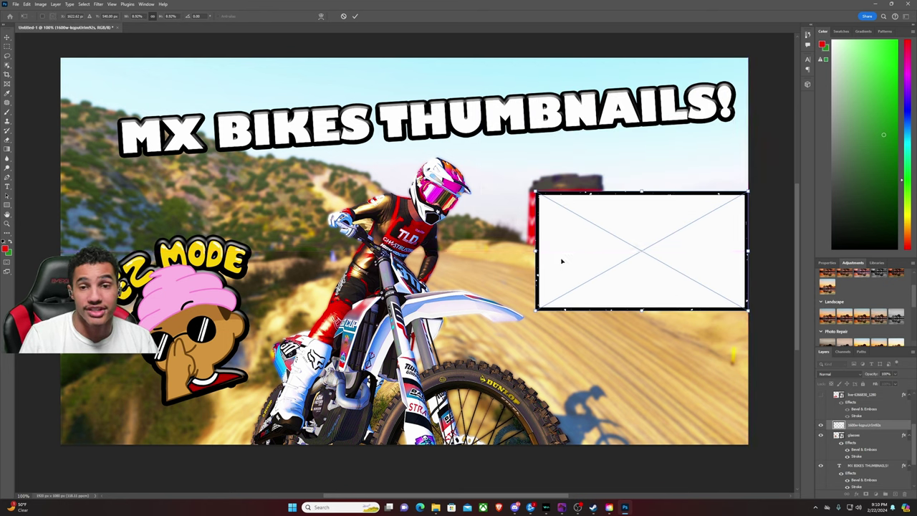
left_click(354, 16)
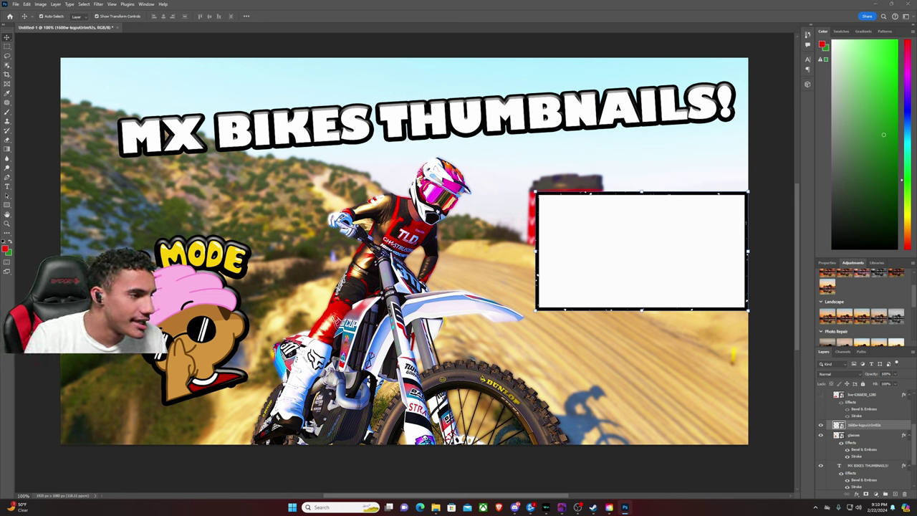
Step: Place the IMG_9061 photo, flip it horizontally, and scale it to fit the white frame's width with the bottom edges aligned
left_click_drag(0, 315, 215, 315)
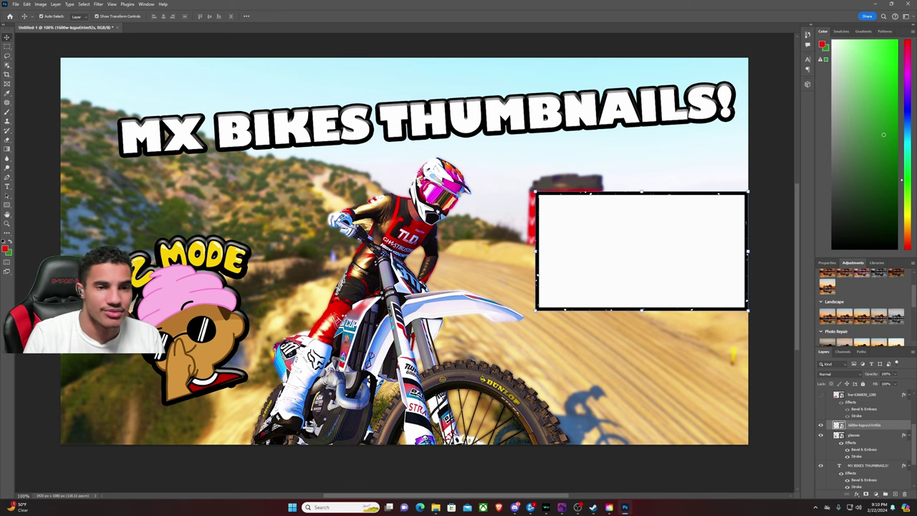
right_click(411, 328)
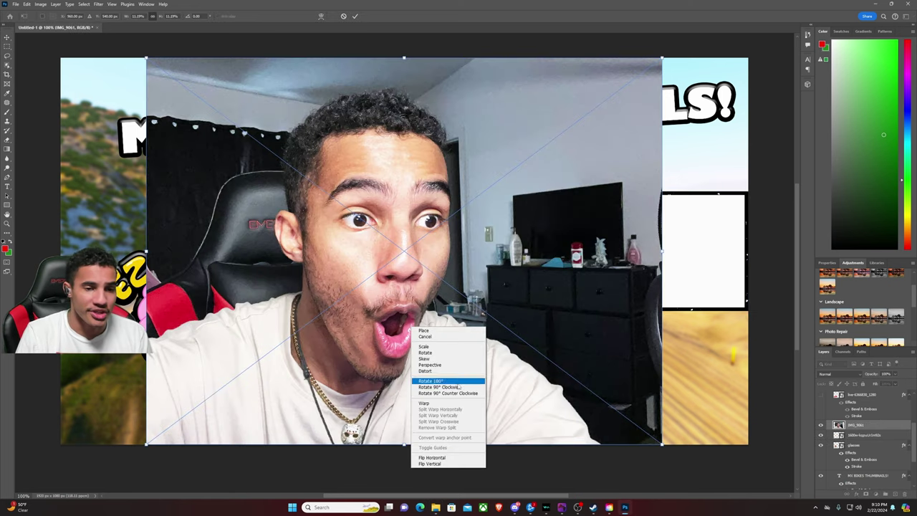
left_click(433, 457)
left_click_drag(146, 444, 496, 181)
left_click_drag(587, 137, 619, 193)
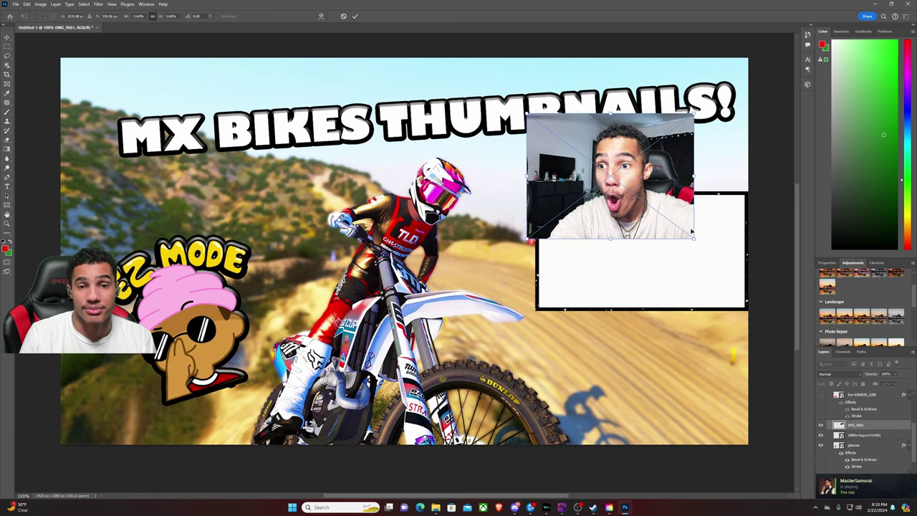
left_click_drag(695, 240, 733, 267)
left_click_drag(674, 220, 686, 263)
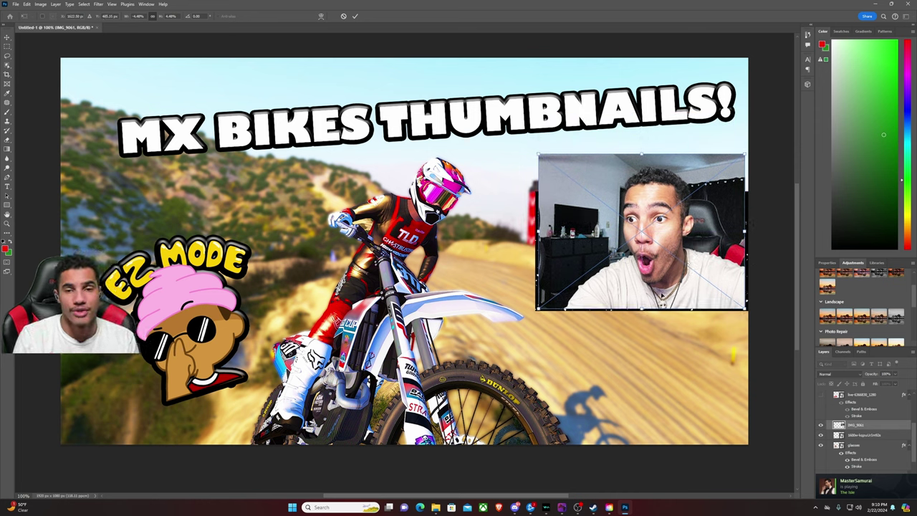
left_click(355, 16)
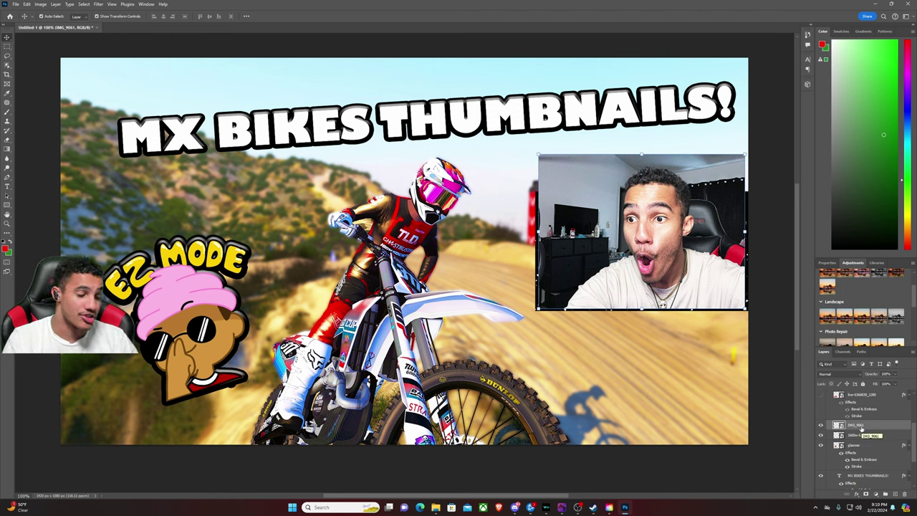
Step: Duplicate the IMG_9061 photo layer and clip the original photo to the white frame layer beneath it
key("ctrl+j")
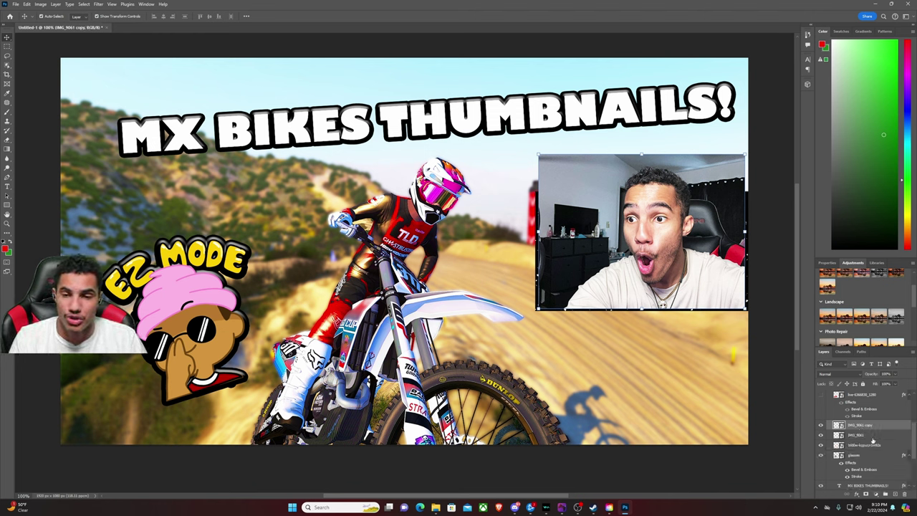
right_click(873, 438)
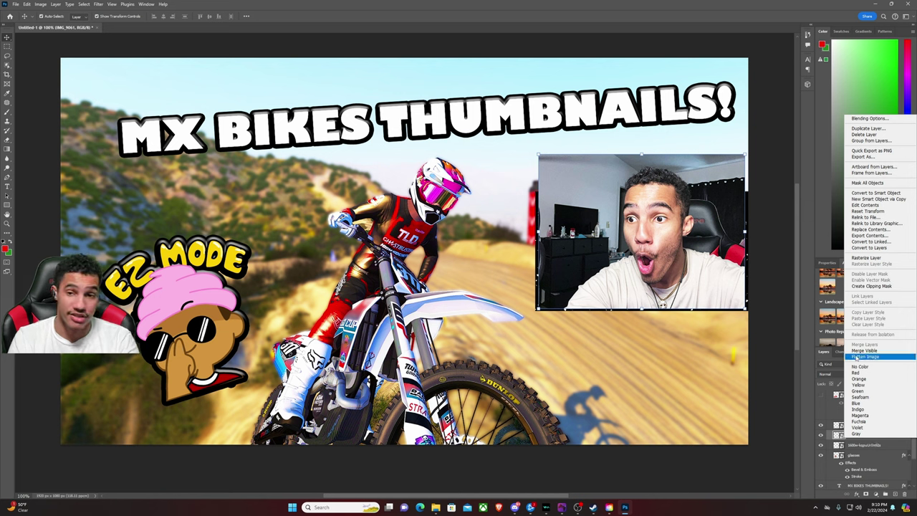
left_click(873, 287)
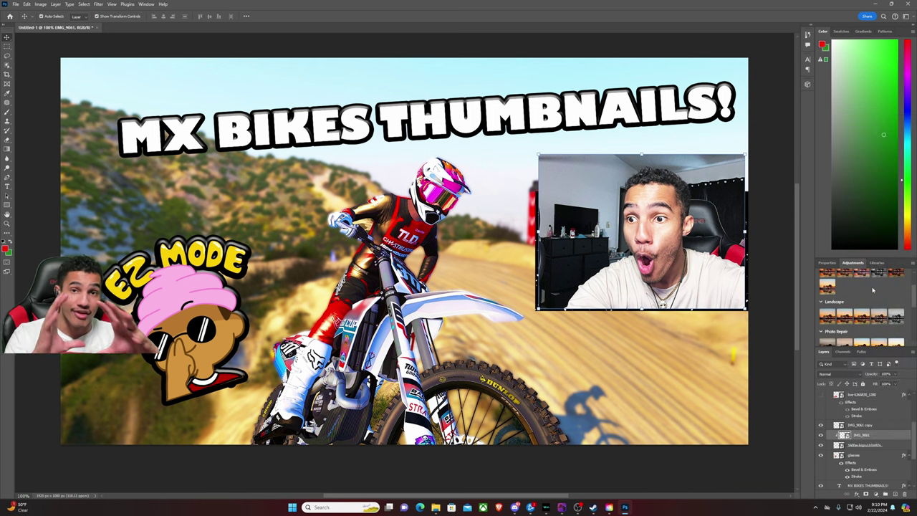
Step: Select the person on the IMG_9061 copy with the Object Selection tool and mask the layer to that selection
left_click(879, 426)
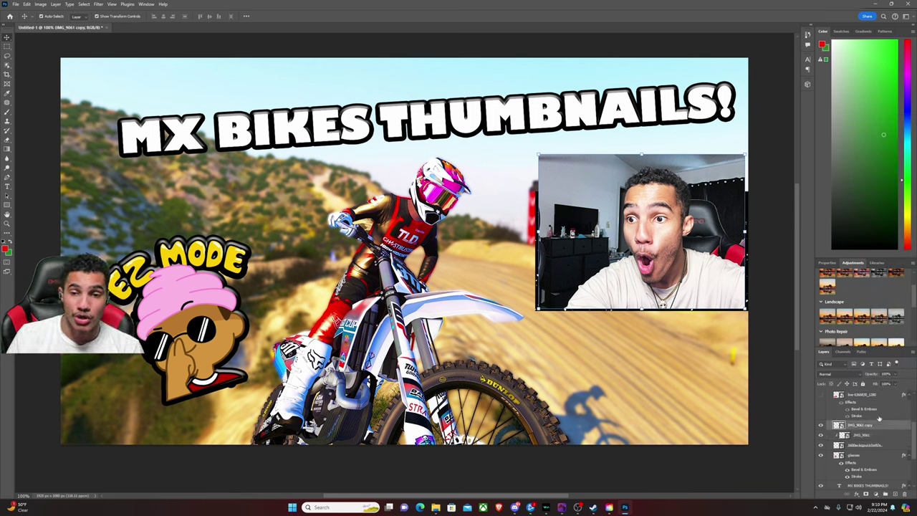
left_click(8, 65)
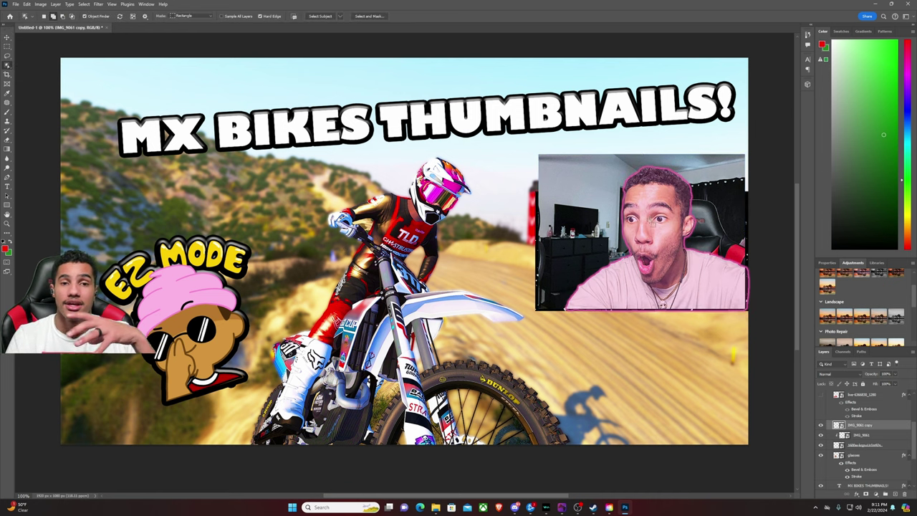
left_click(655, 228)
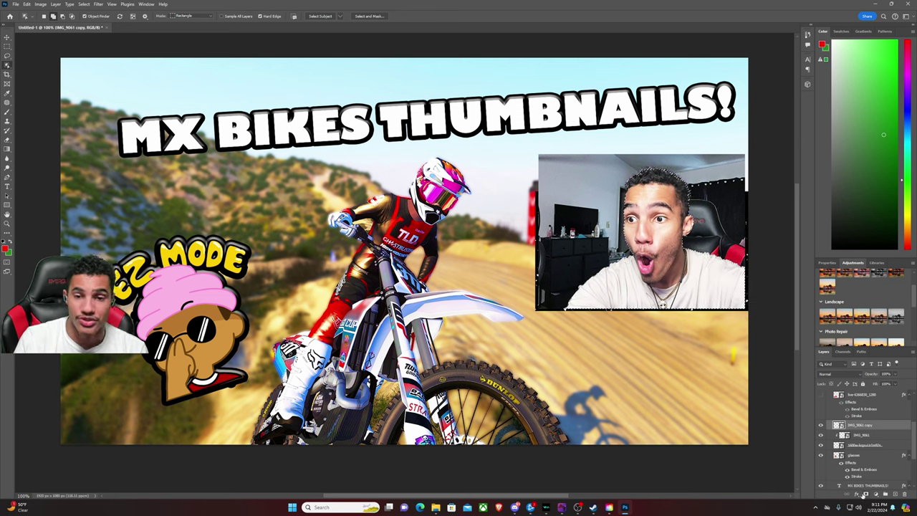
left_click(865, 495)
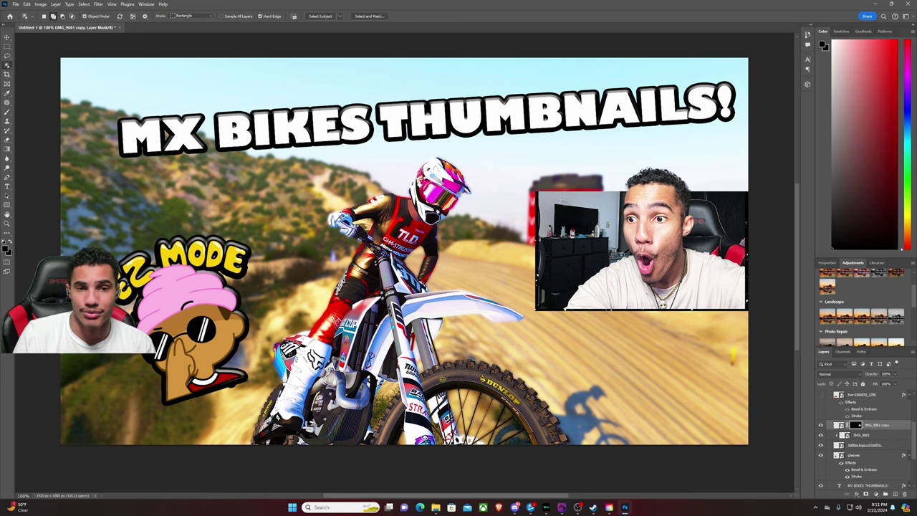
Step: Apply a Gaussian Blur with a radius of 6.8 pixels to the clipped IMG_9061 photo layer
left_click(6, 42)
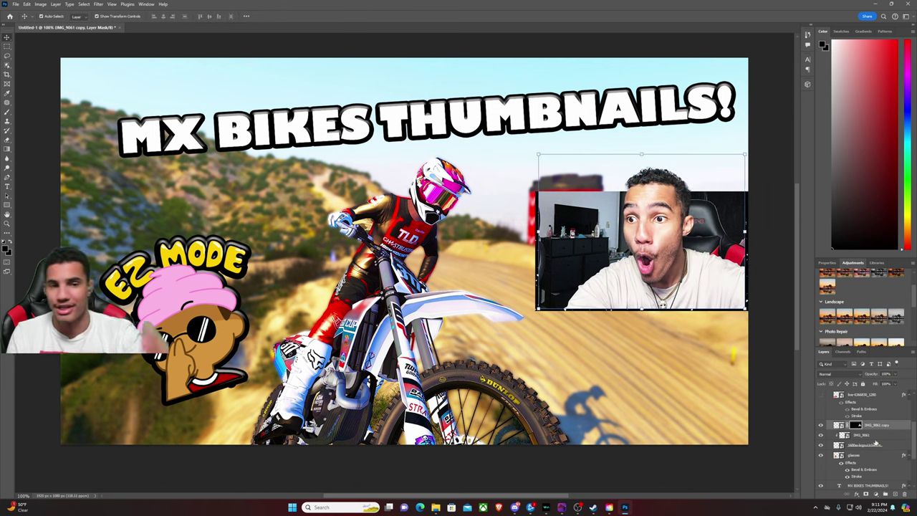
left_click(874, 437)
right_click(875, 441)
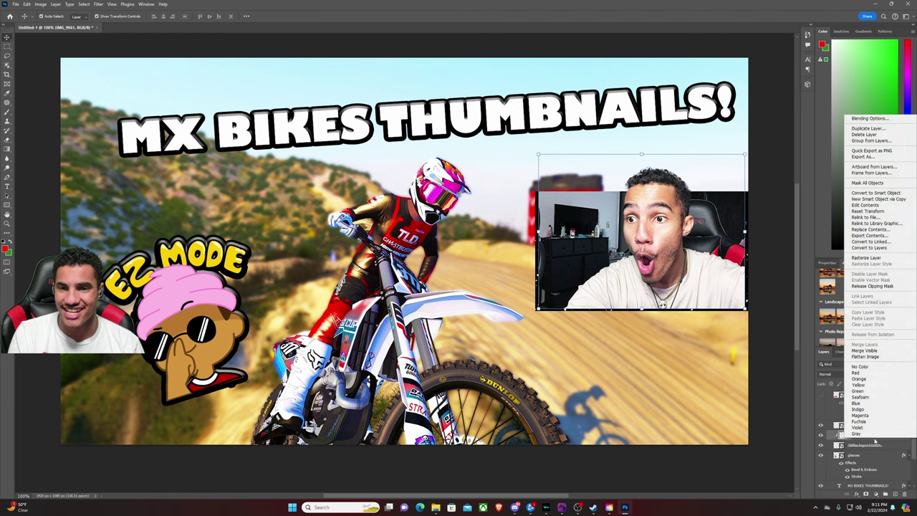
left_click(98, 4)
left_click(98, 4)
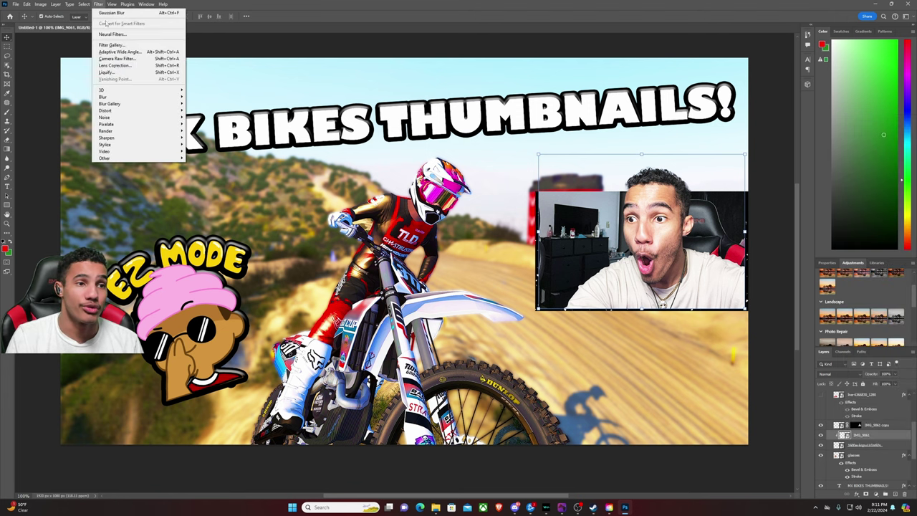
mouse_move(136, 97)
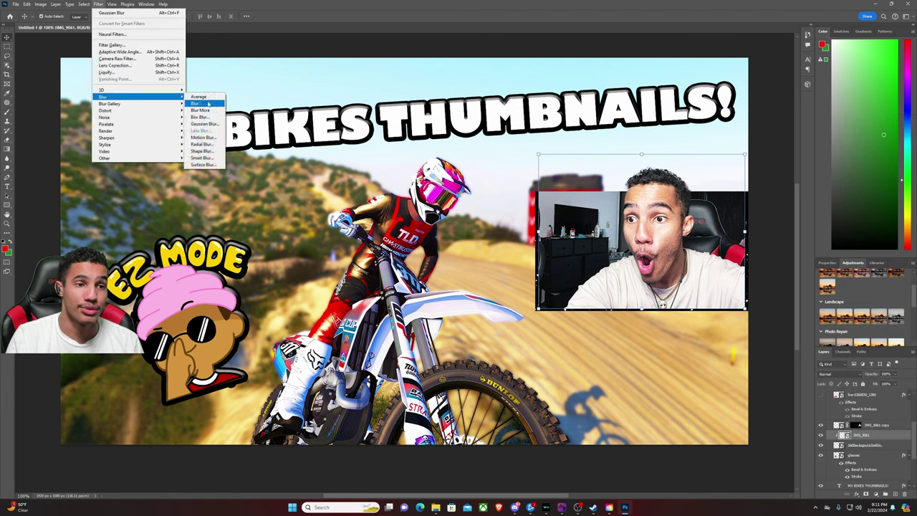
left_click(204, 124)
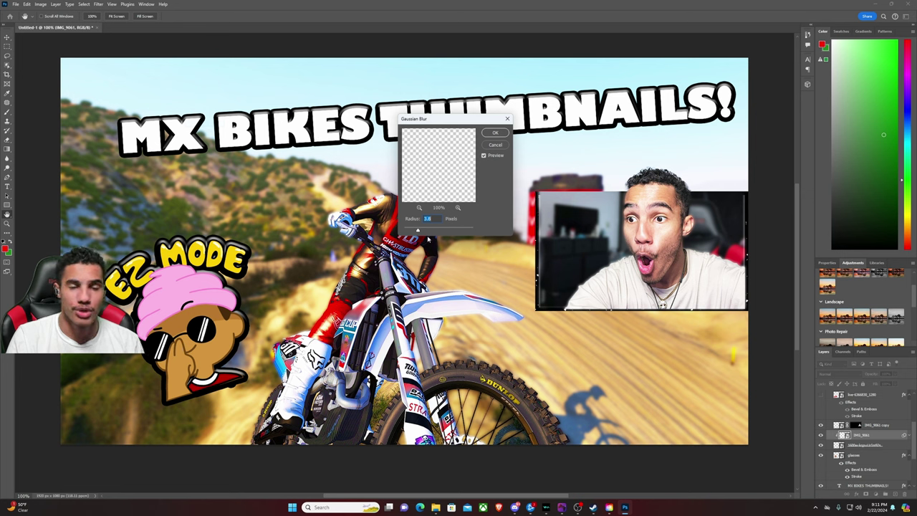
left_click_drag(418, 231, 428, 231)
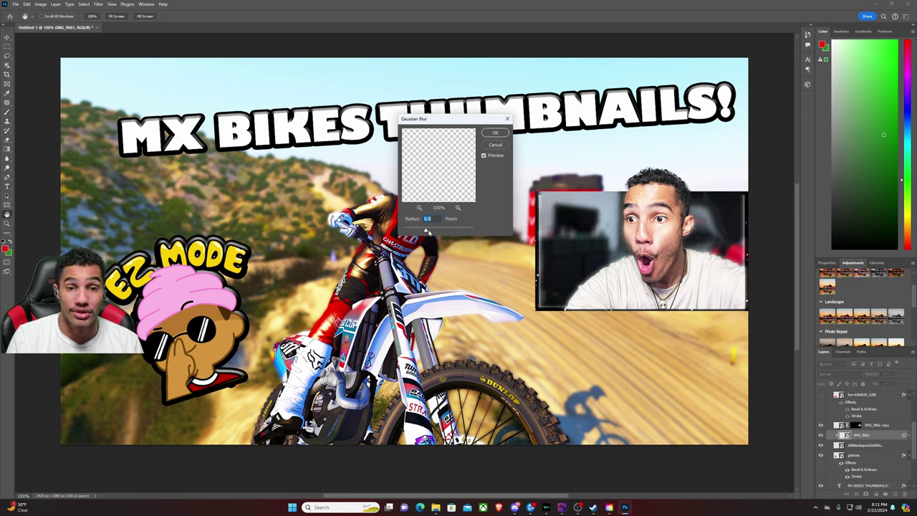
left_click(495, 133)
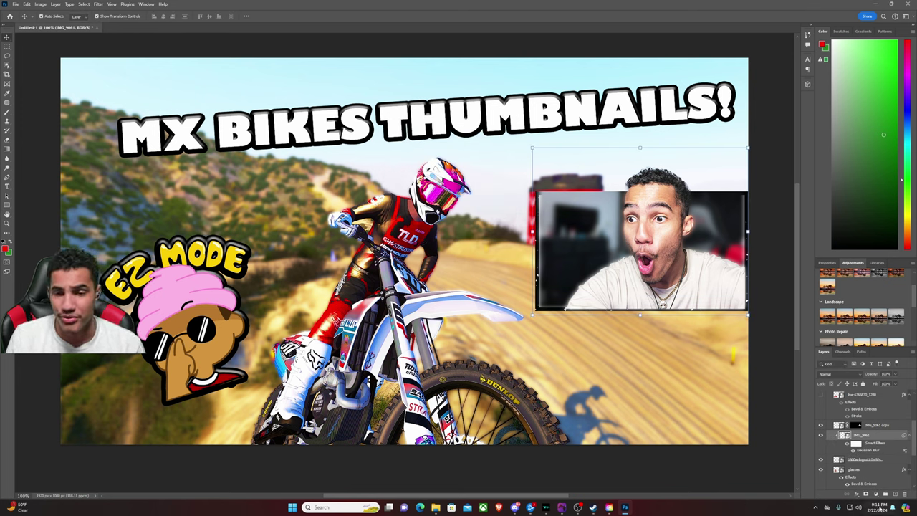
Step: Move the masked IMG_9061 copy layer into the inner Landscape - Color Pop group, directly above Vibrance 1
scroll(865, 406, "up", 3)
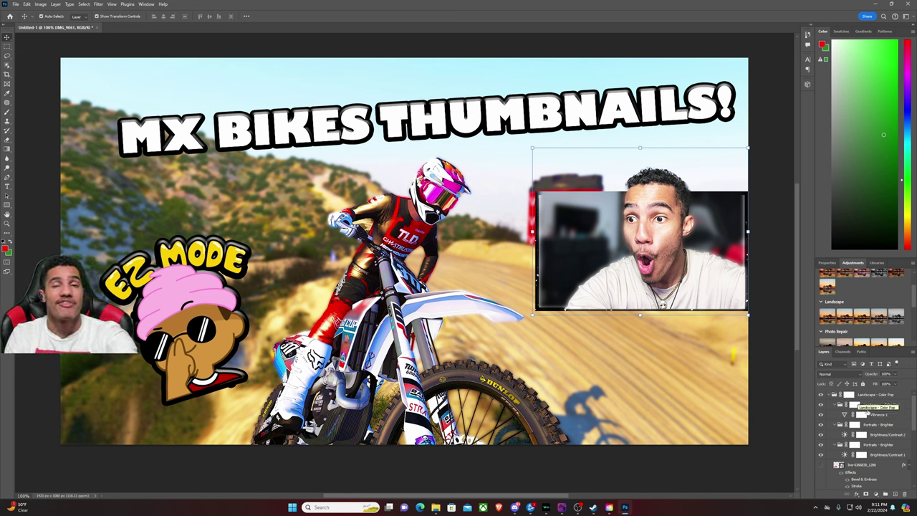
scroll(896, 437, "down", 2)
left_click_drag(870, 459, 878, 396)
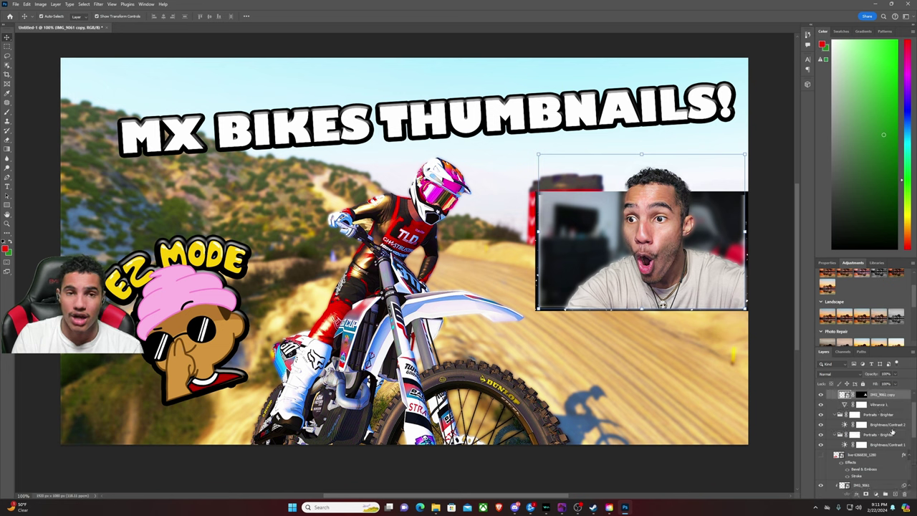
Step: Add an Exposure adjustment layer in the outer Landscape - Color Pop group and set its exposure to +0.31
scroll(893, 433, "down", 2)
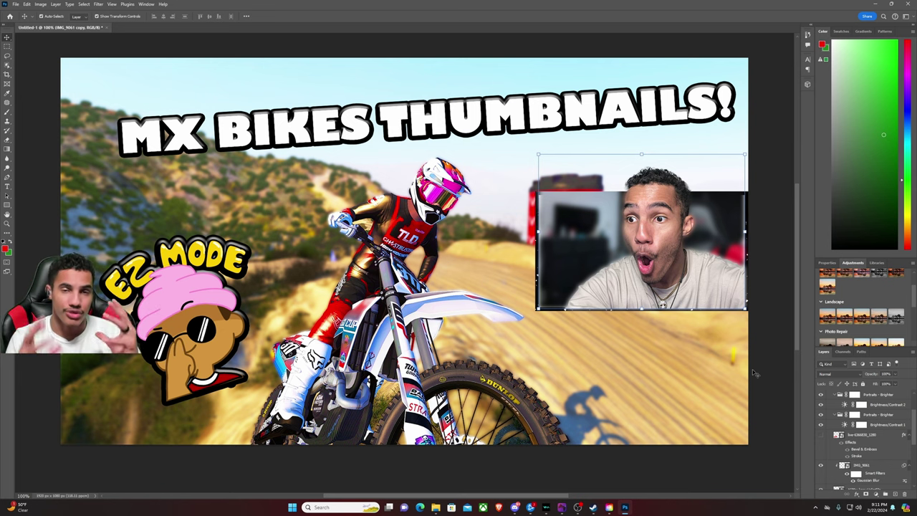
scroll(884, 411, "up", 2)
left_click(881, 397)
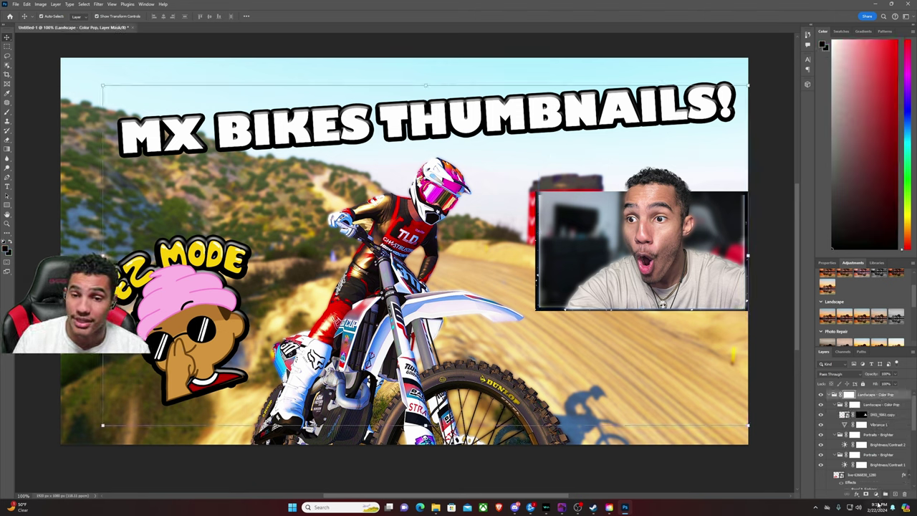
left_click(875, 495)
left_click(878, 413)
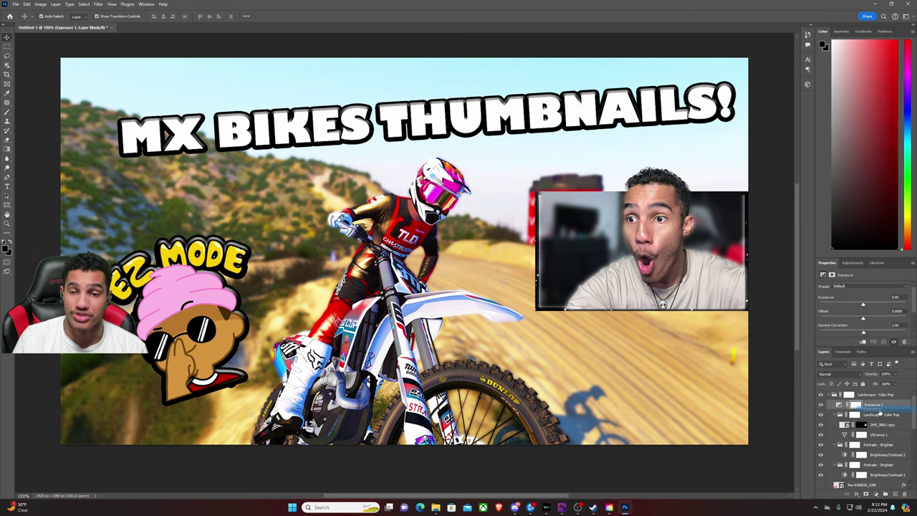
left_click_drag(863, 306, 866, 307)
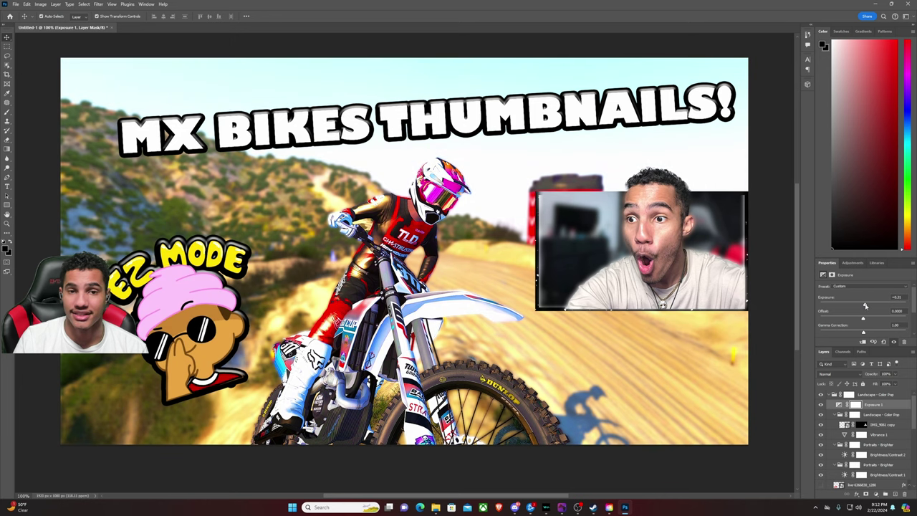